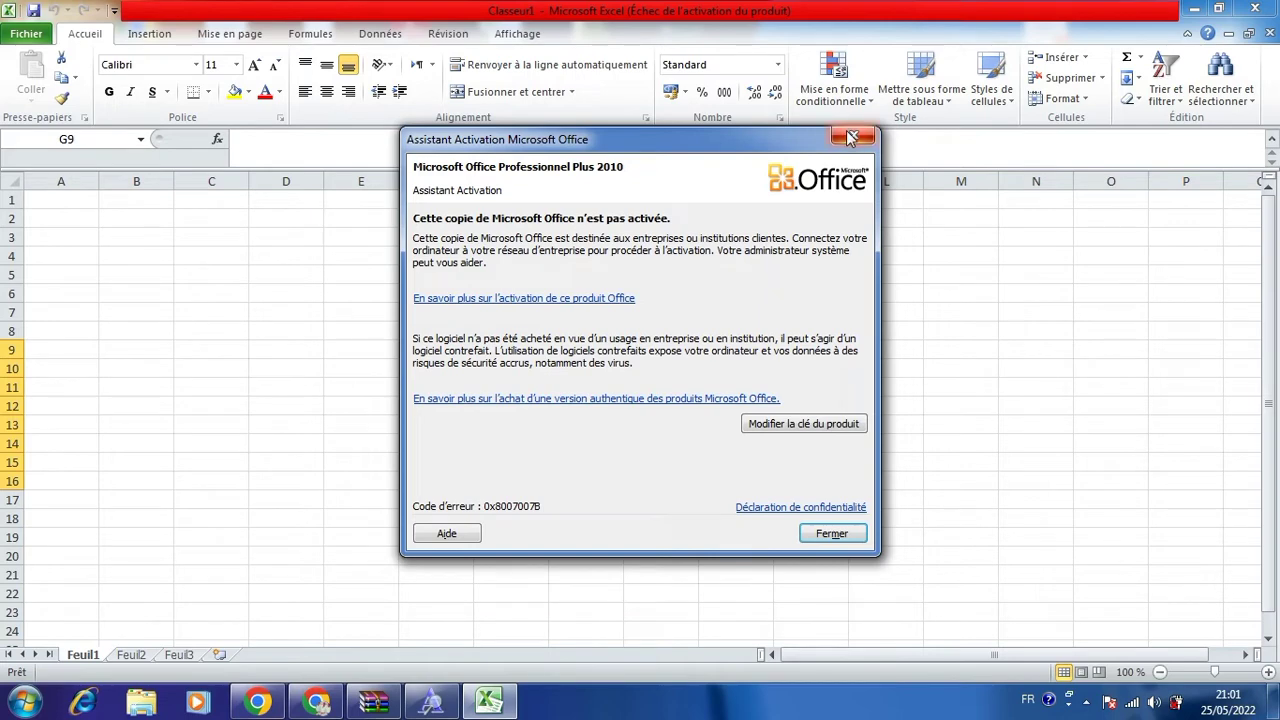
Step: Dismiss the activation wizard and apply all borders to the cell range G9:H16
left_click(850, 134)
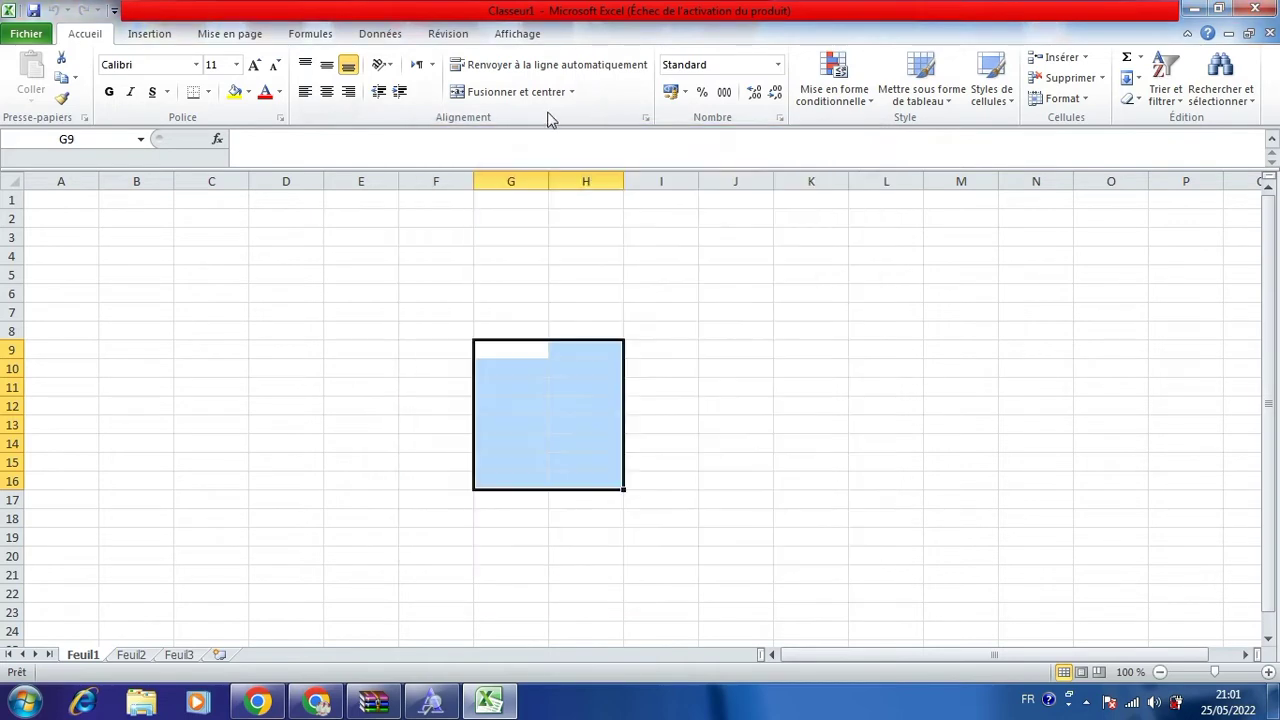
left_click(209, 91)
left_click(209, 91)
left_click(209, 91)
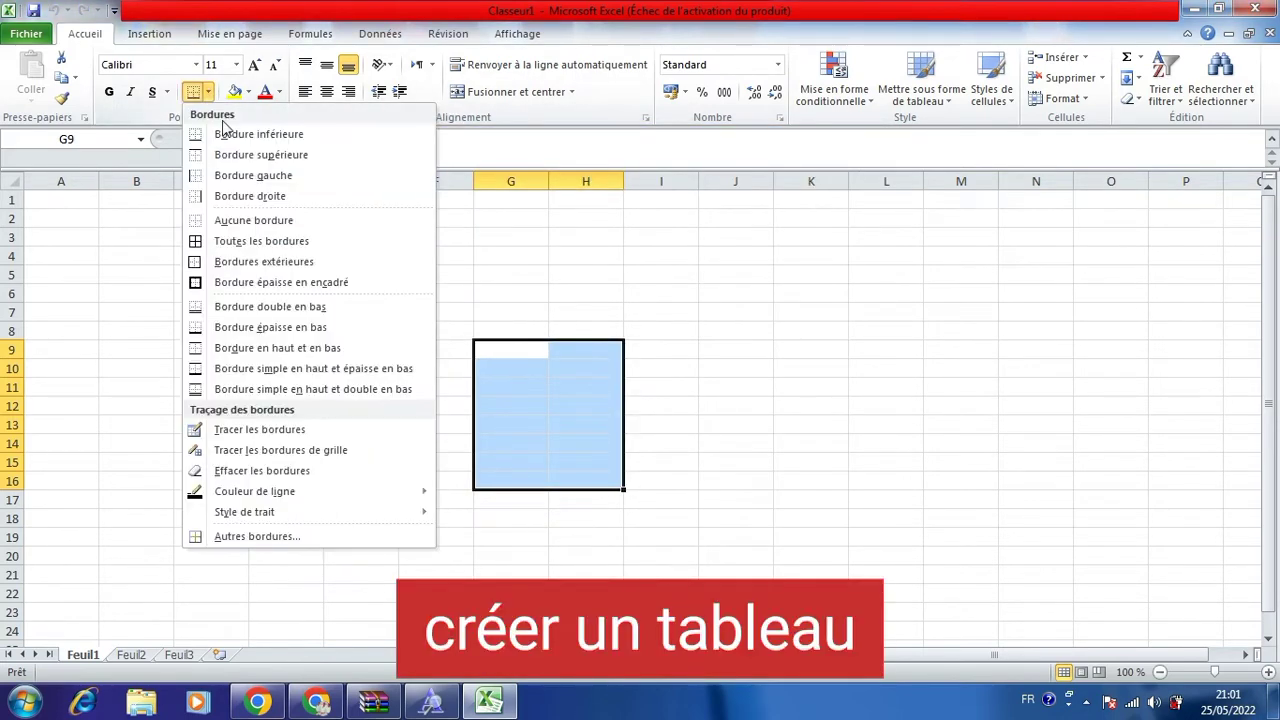
left_click(248, 241)
Step: Enter the table headers "upc" in G9 and "code barre" in H9
left_click(485, 348)
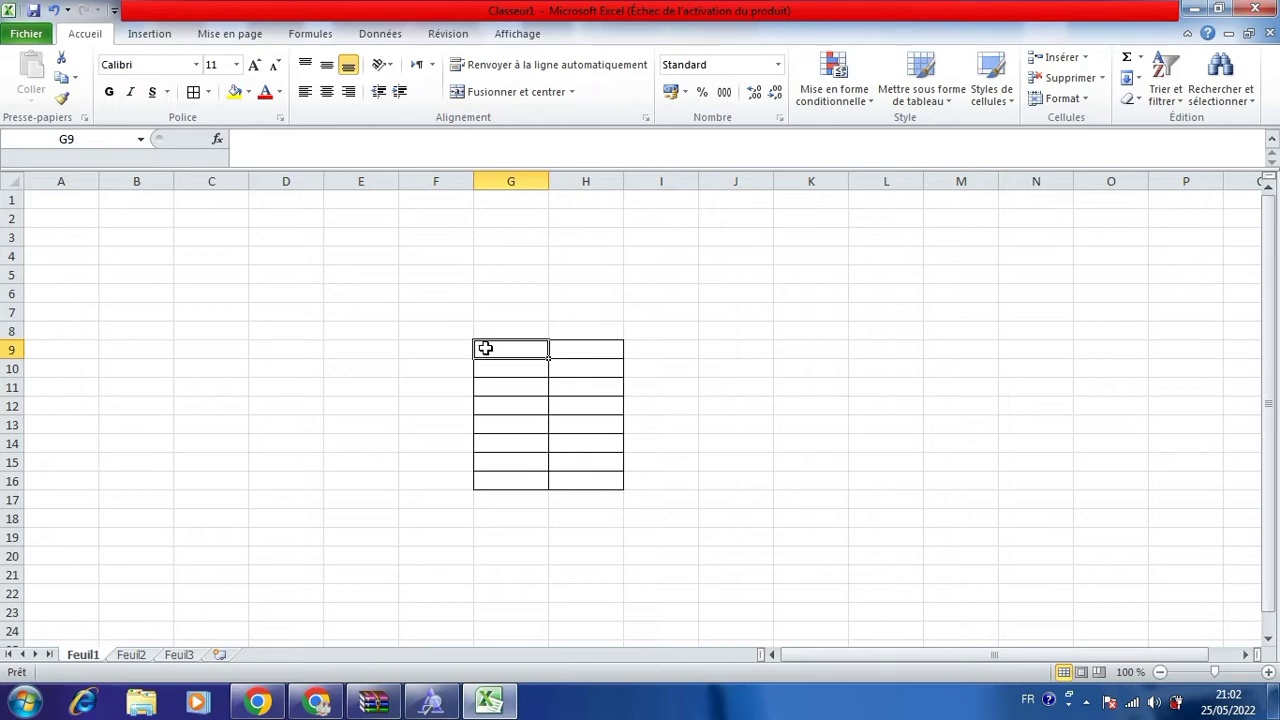
type("up")
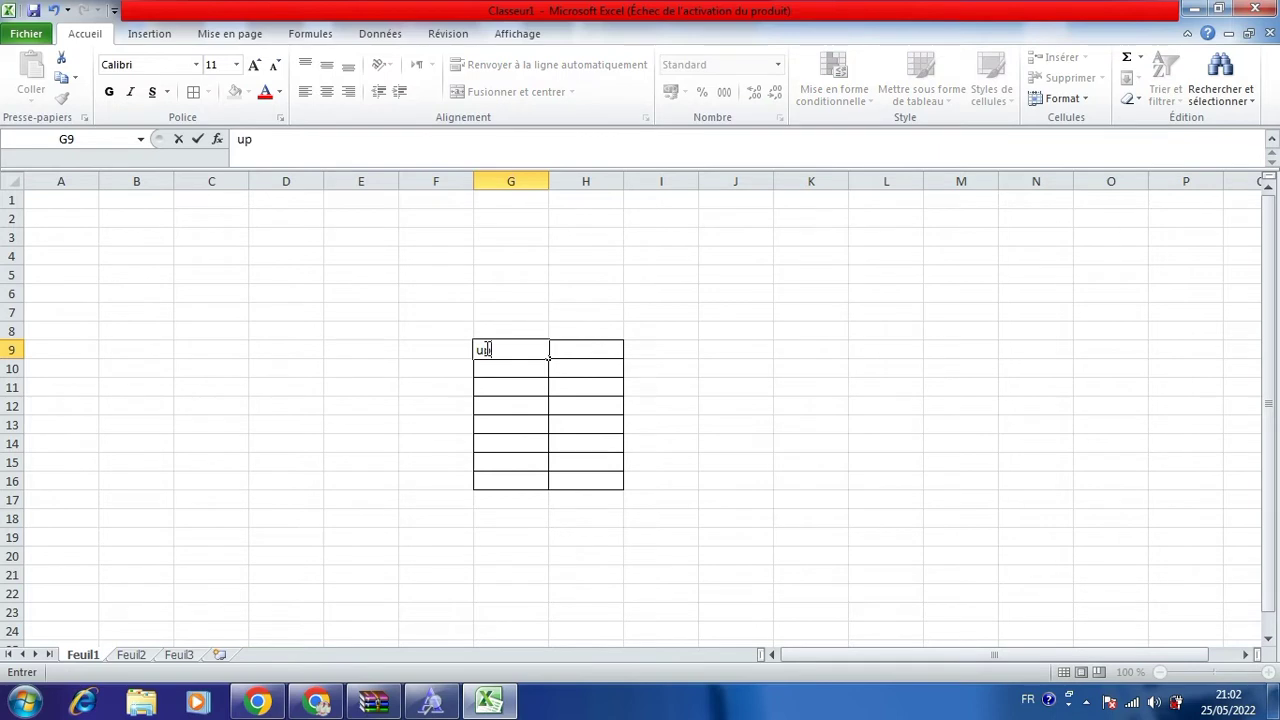
type("c")
left_click(569, 351)
type("code barre")
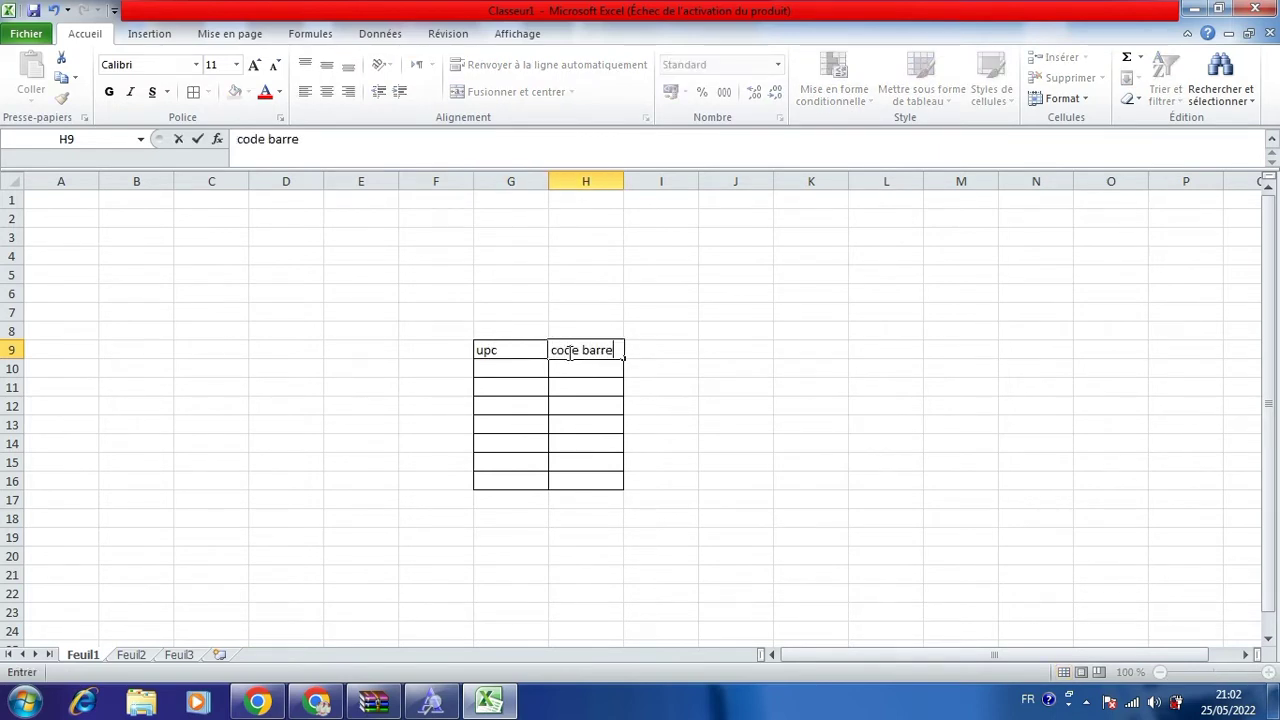
Step: Enter the UPC values 73284532, 325325 and 54366 in cells G10 to G12
left_click(530, 370)
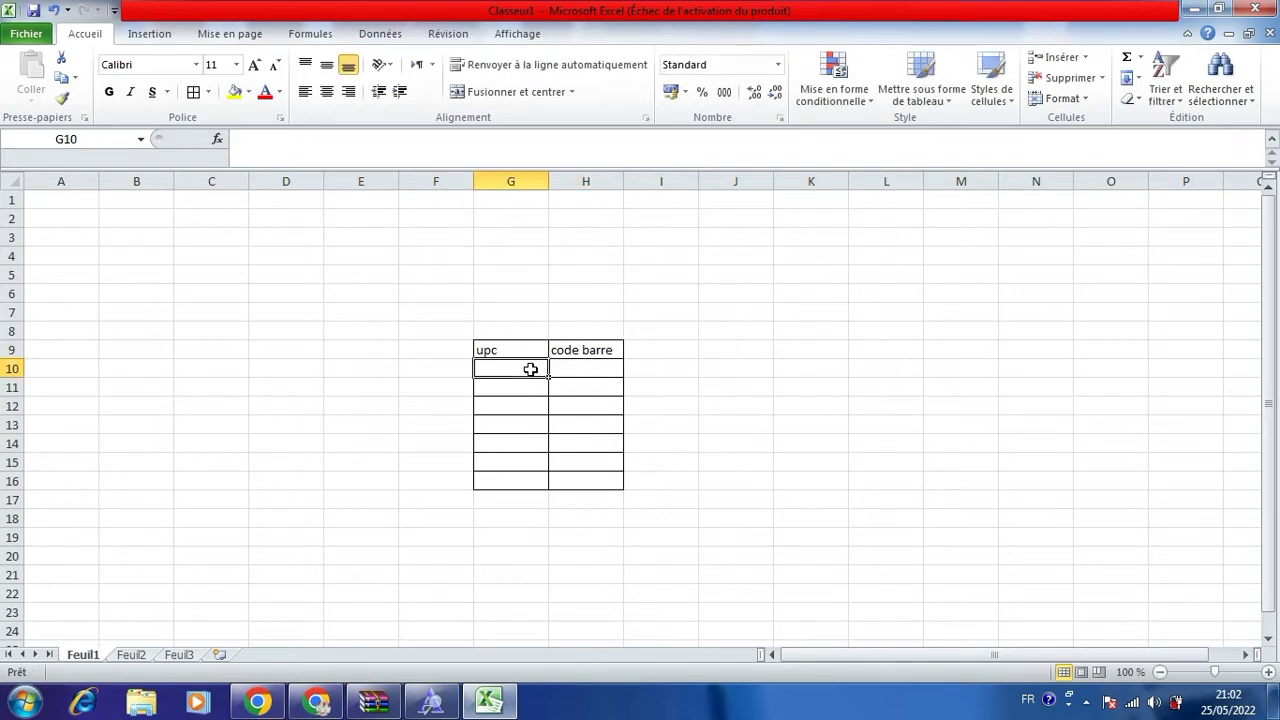
type("73284532")
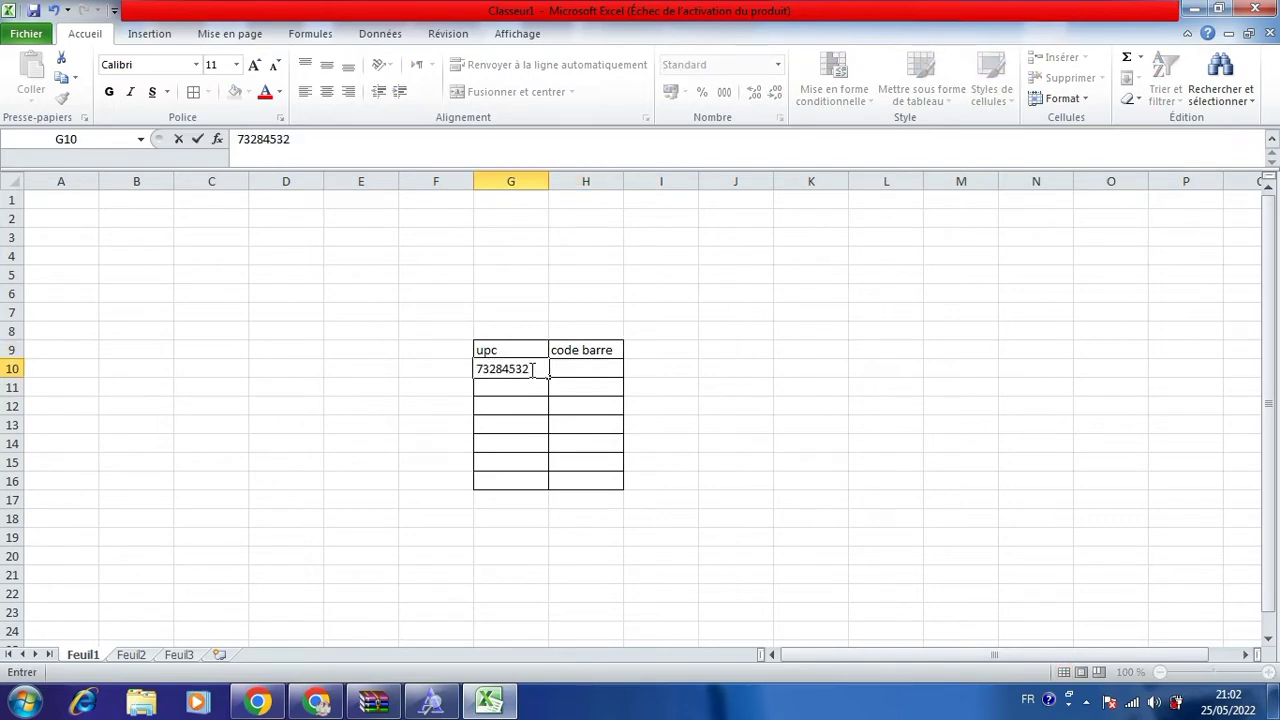
left_click(509, 390)
type("325325")
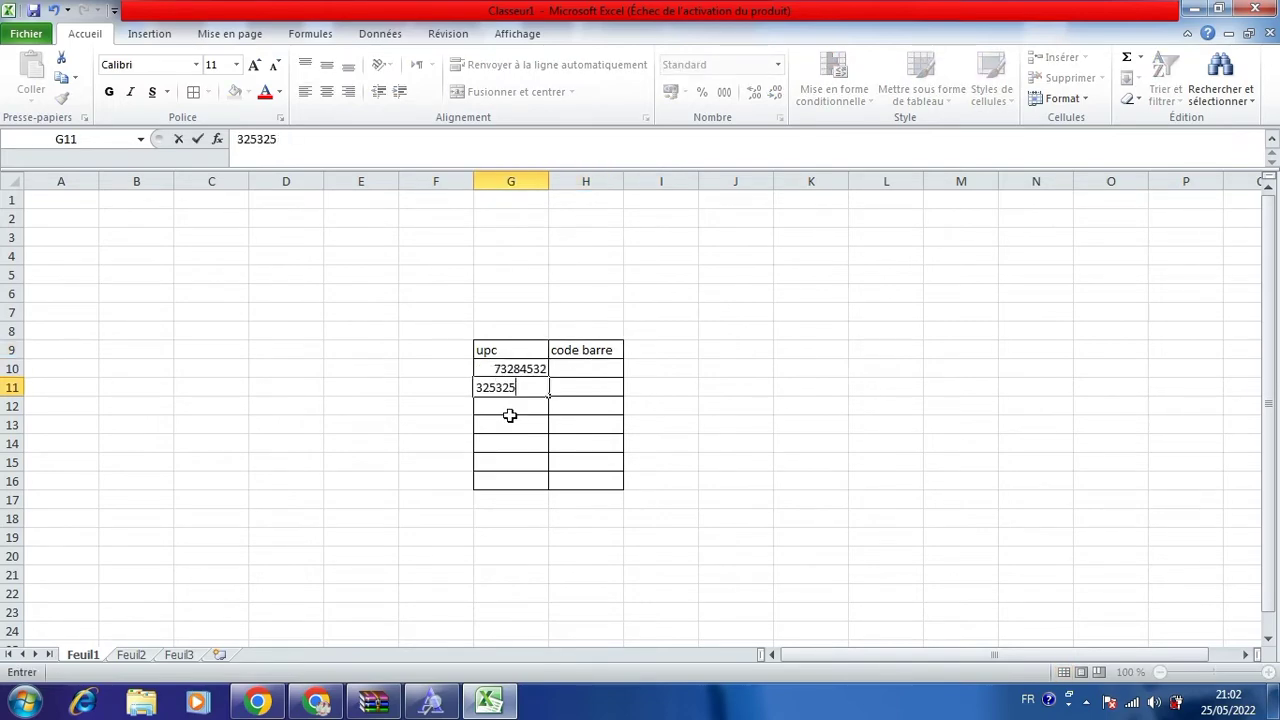
left_click(509, 412)
type("54366")
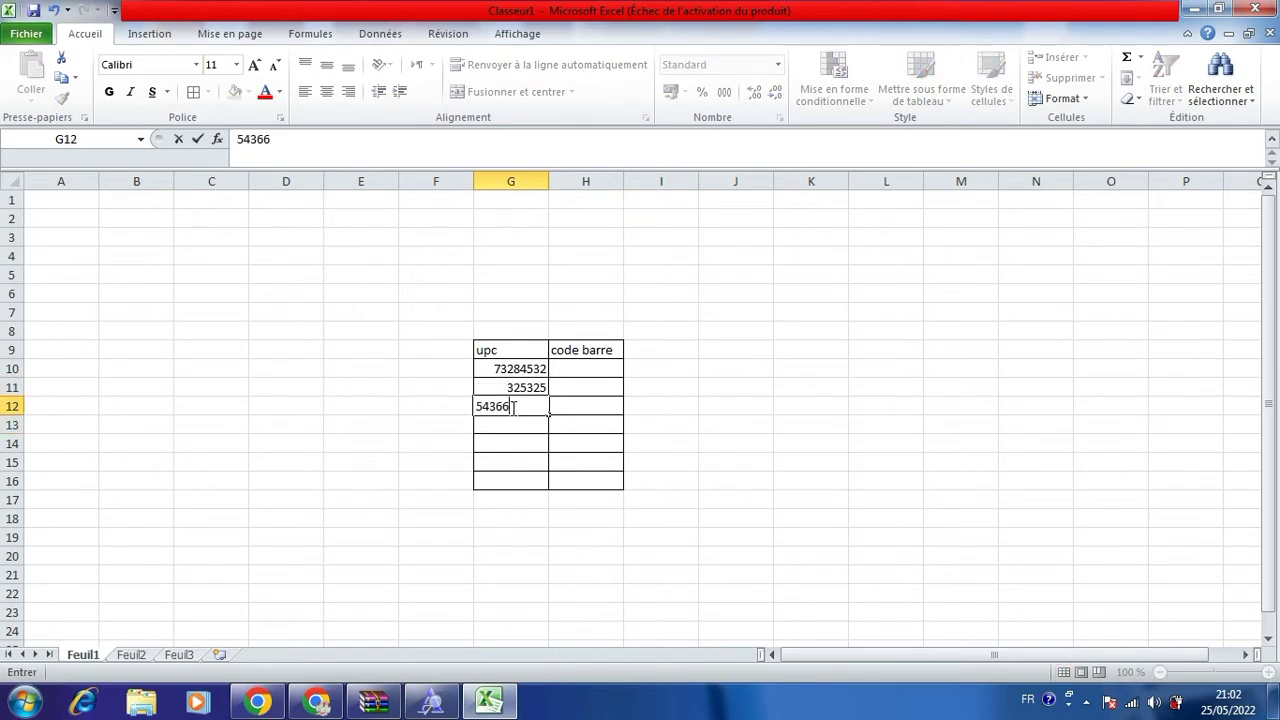
Step: Complete the upc column with 6674556 in G13, 45345 in G14, 56475 in G15 and 56547 in G16
left_click(511, 435)
type("45345")
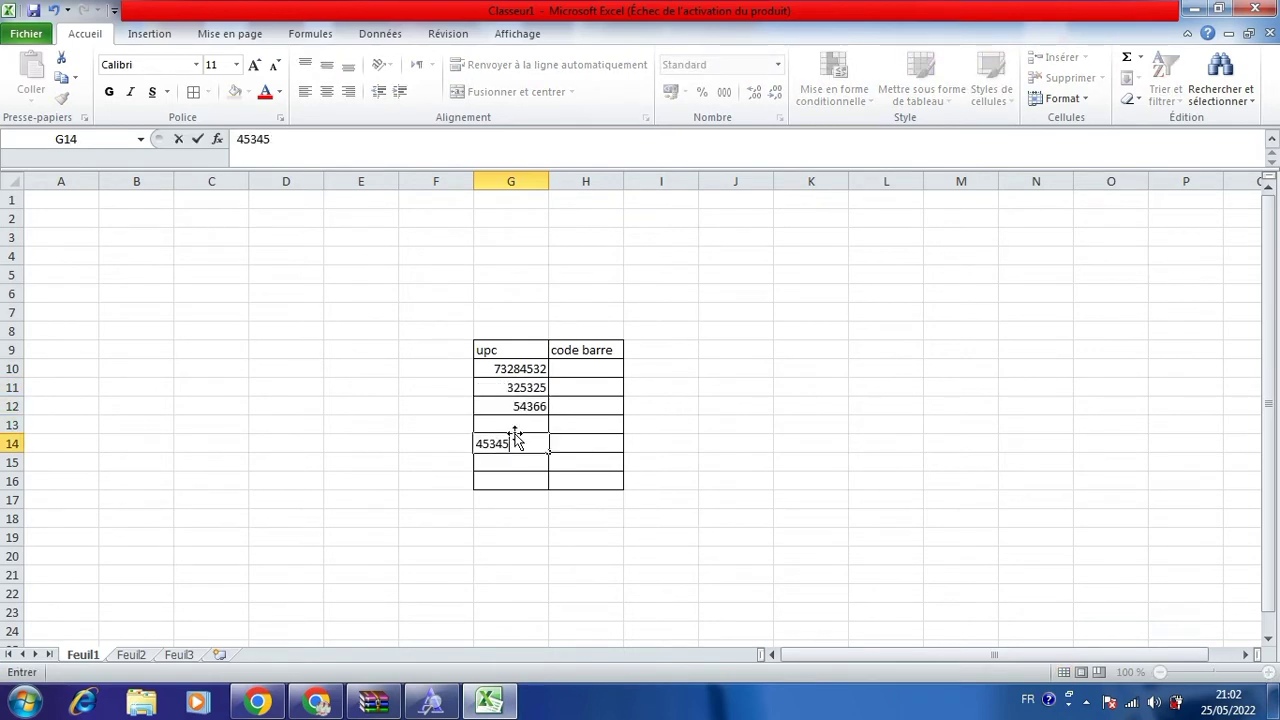
left_click(514, 426)
type("6674556")
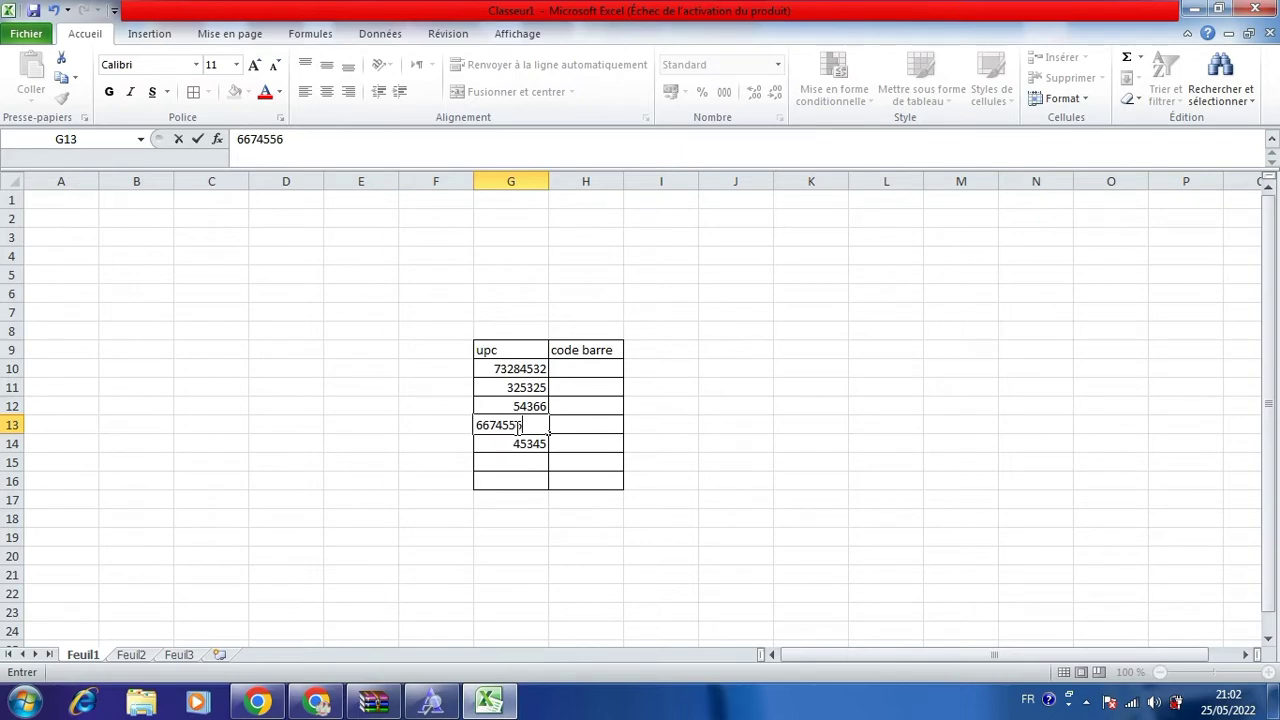
left_click(503, 460)
type("56475")
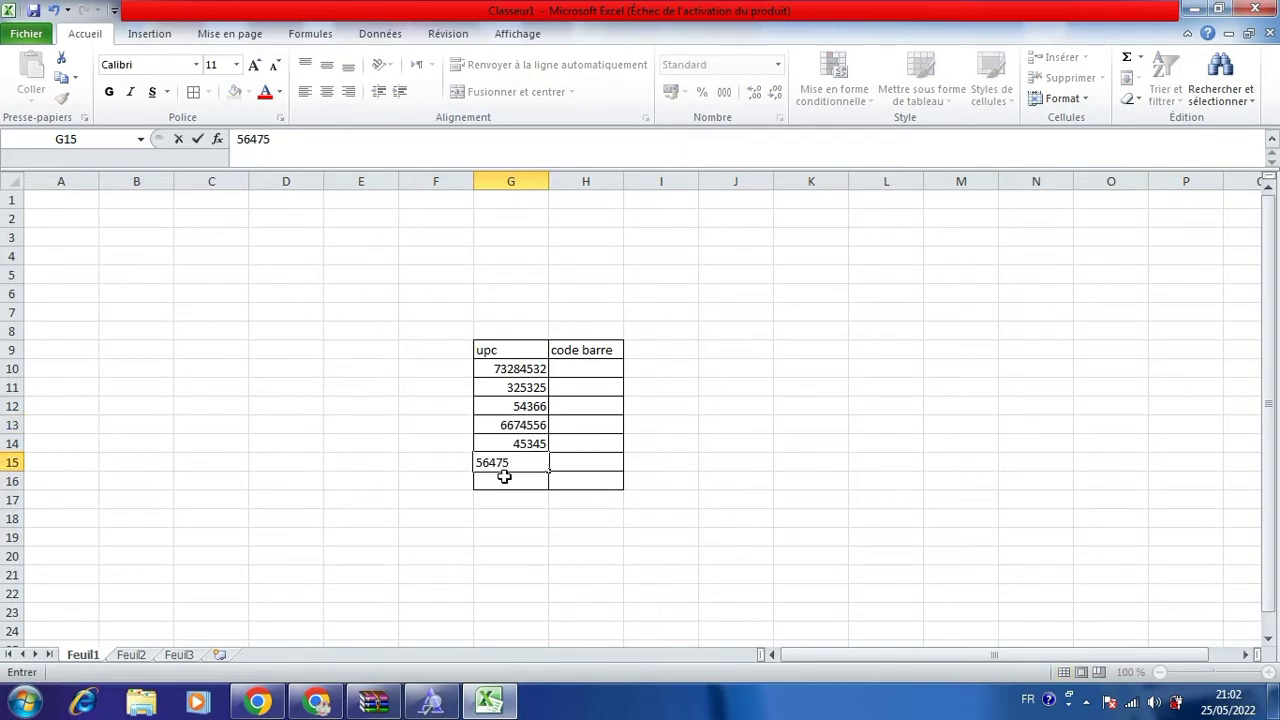
left_click(504, 485)
type("56547")
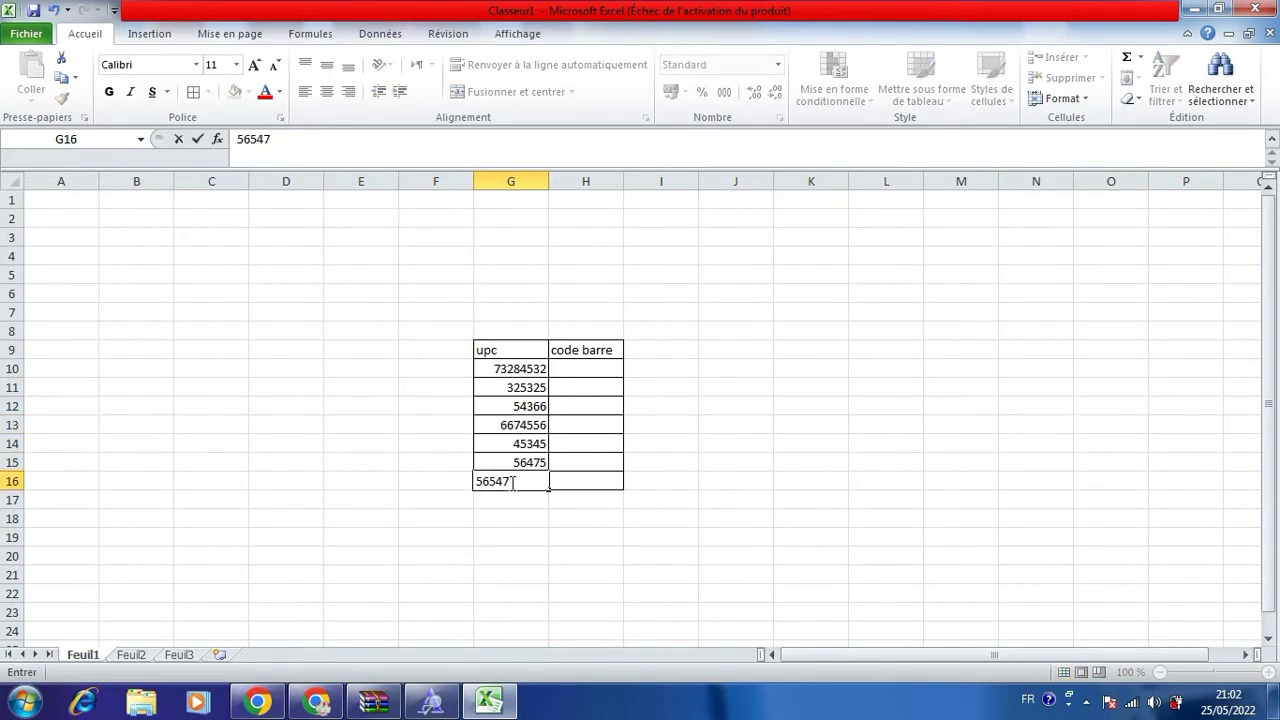
Step: Fill the header cells G9:H9 with yellow
mouse_move(549, 354)
left_mouse_down()
mouse_move(531, 346)
mouse_move(569, 344)
left_mouse_up()
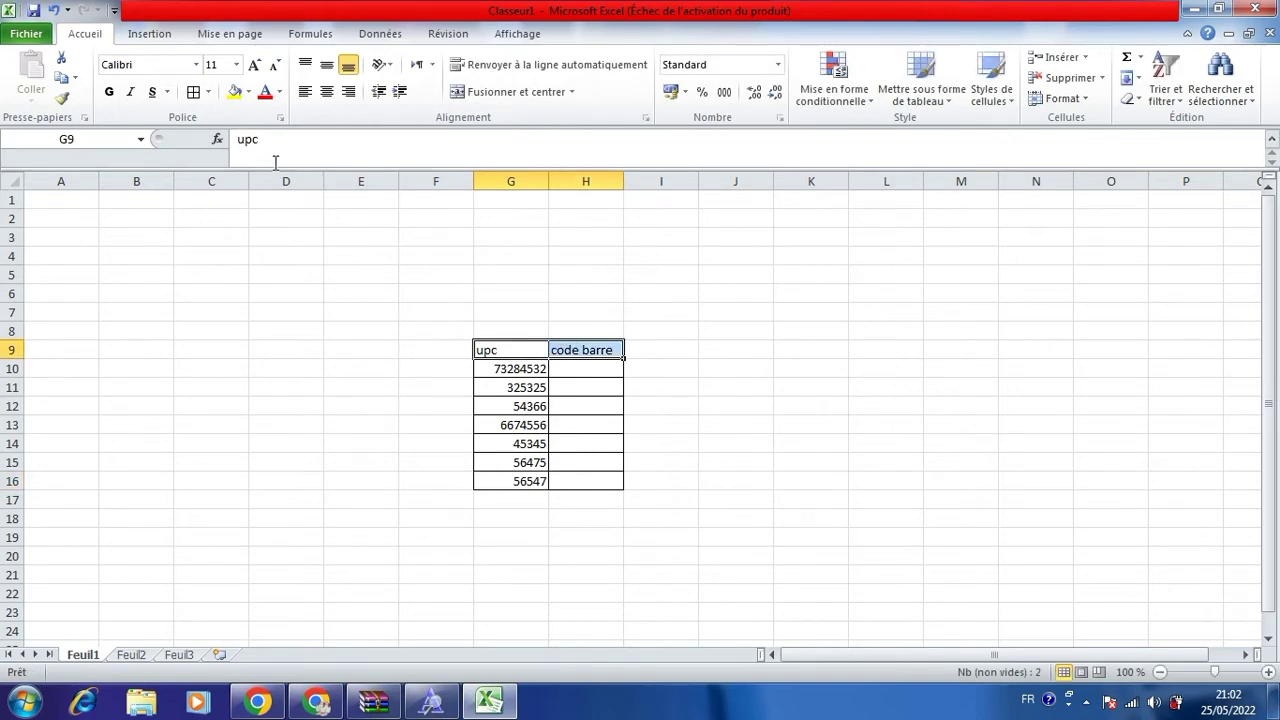
left_click(235, 93)
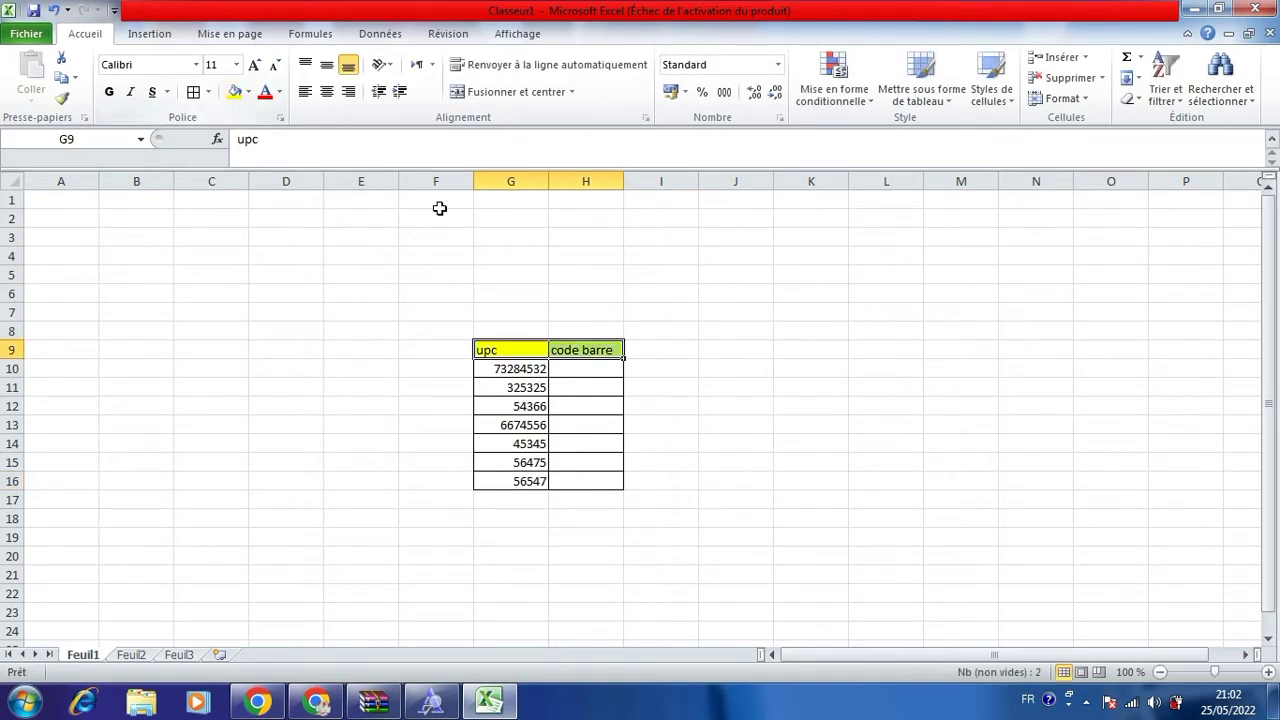
Step: Enter the opening part of the barcode formula, ="*", in cell H10
left_click(589, 374)
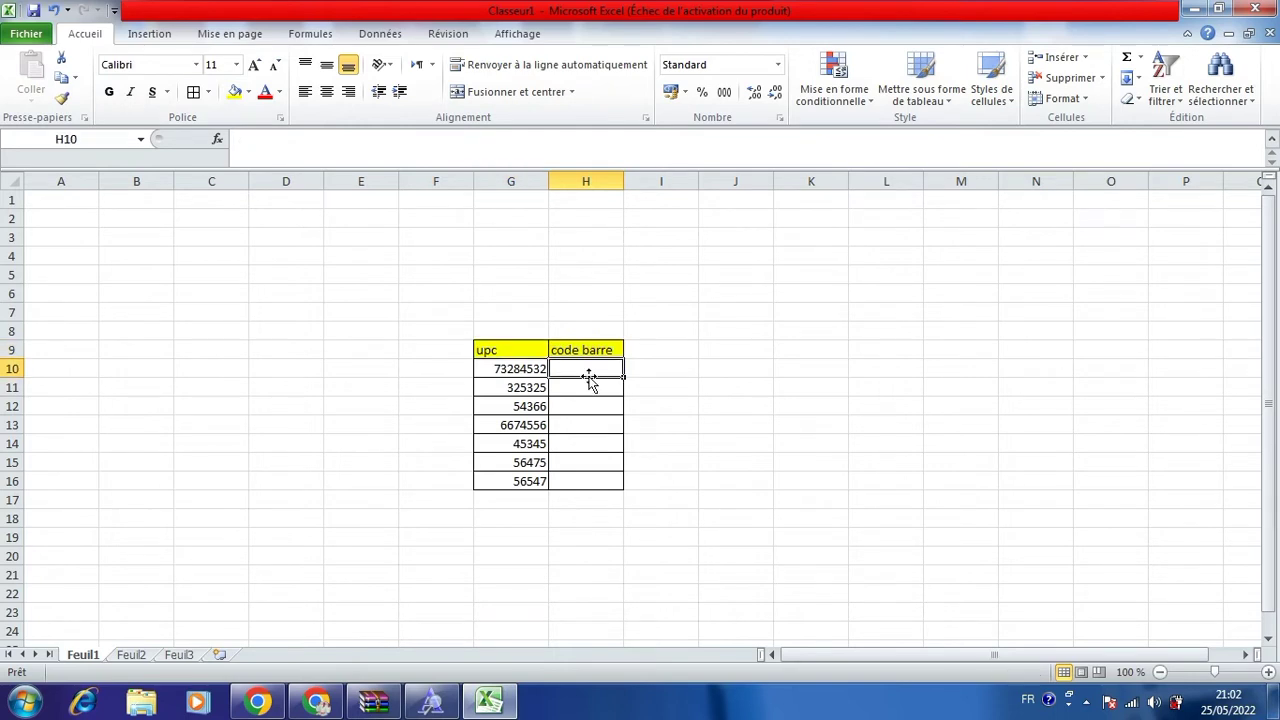
type("=\"*")
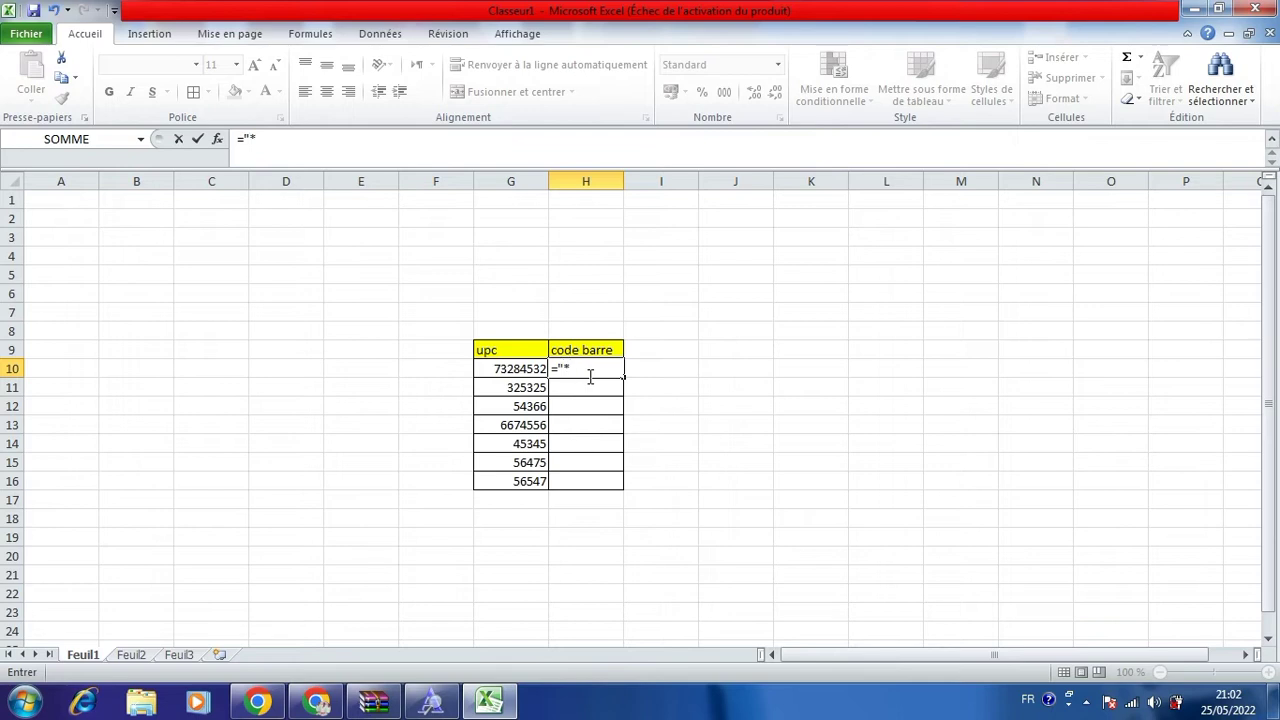
left_click(522, 370)
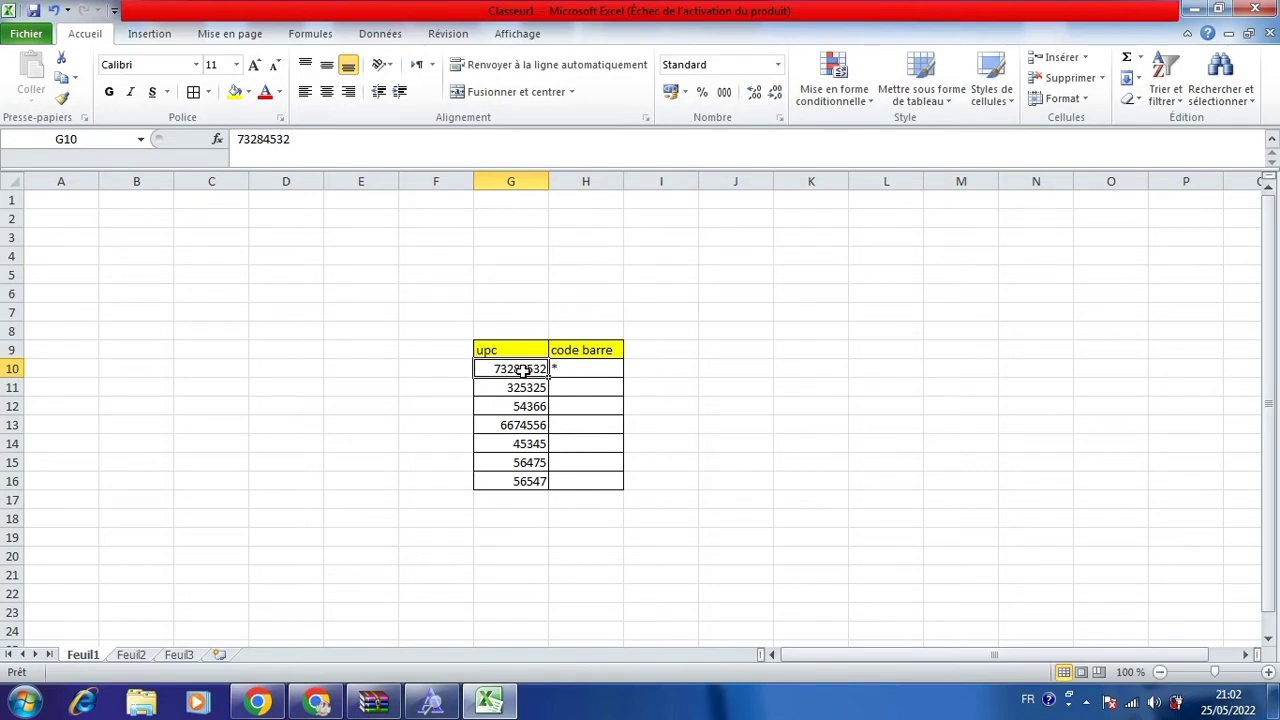
left_click(585, 366)
double_click(585, 366)
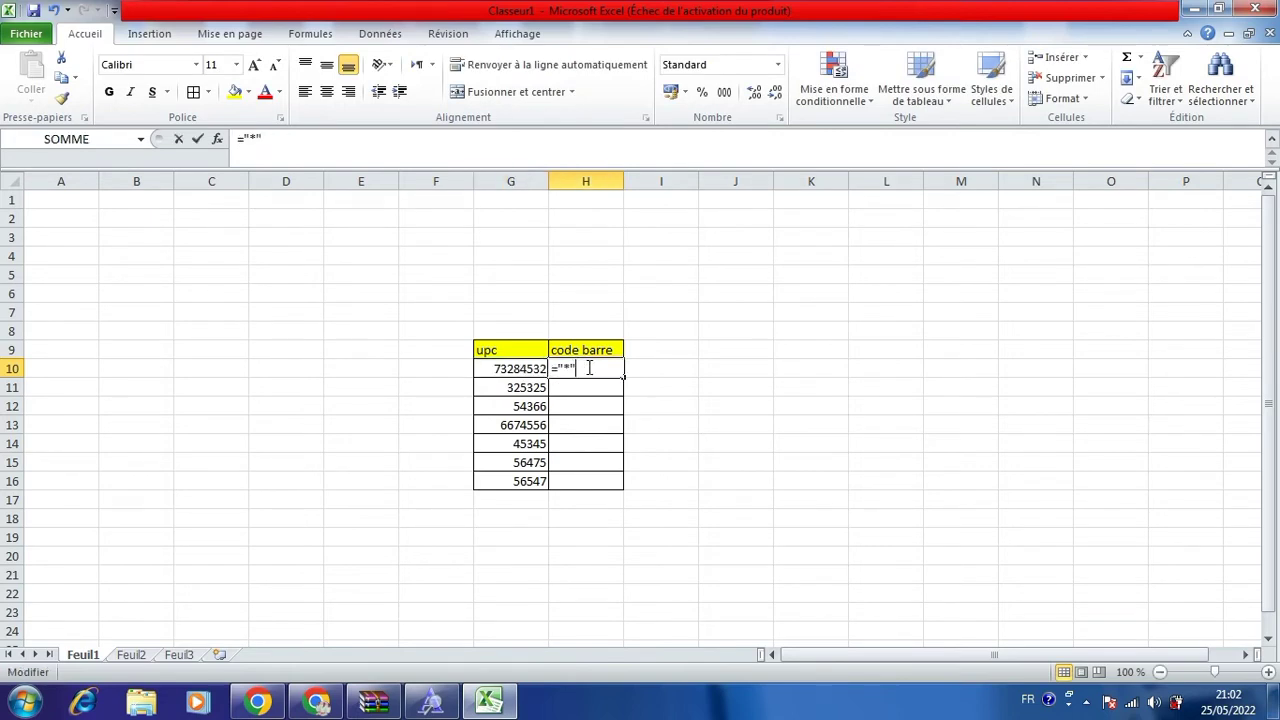
left_click(527, 368)
left_click(598, 366)
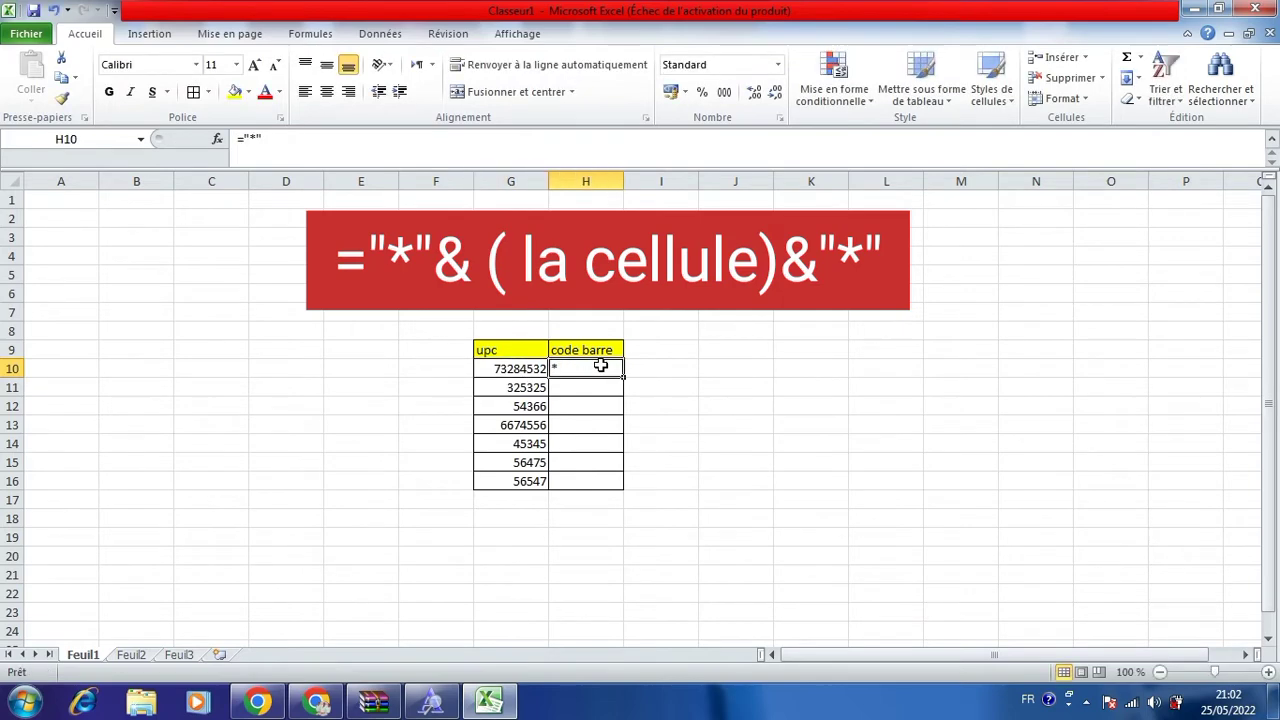
left_click(662, 370)
left_click(612, 366)
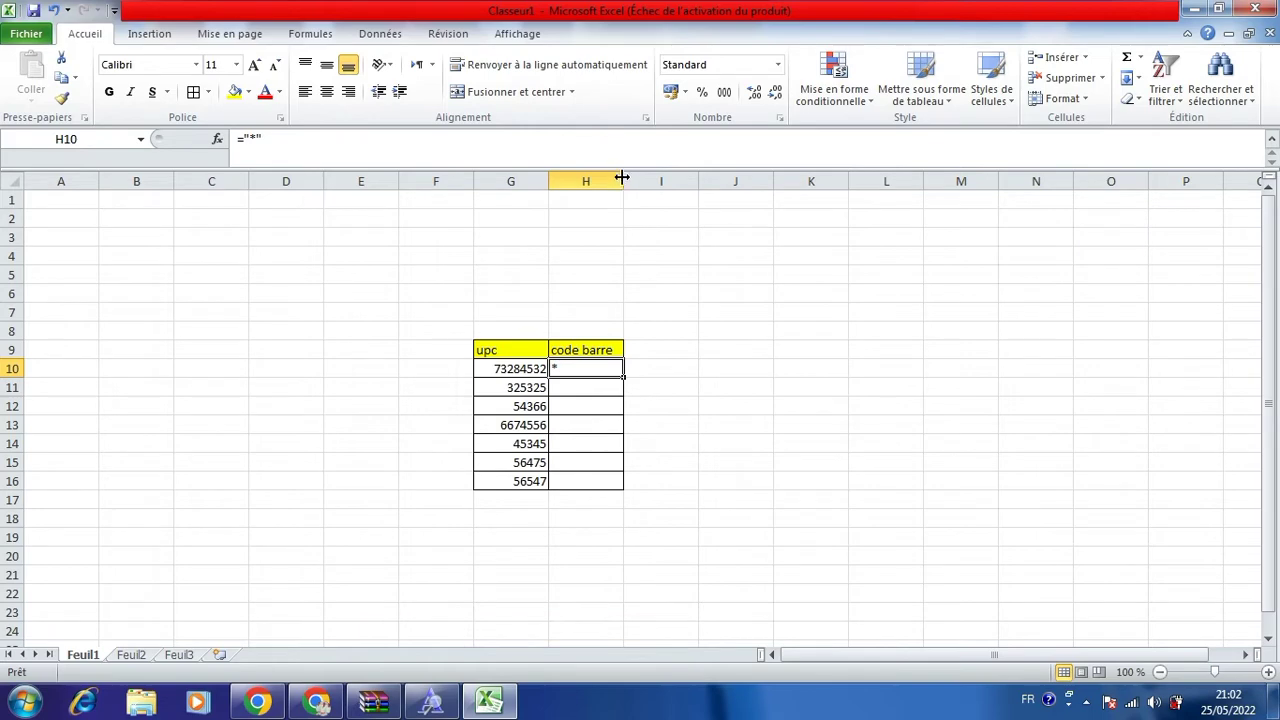
Step: Widen column H and complete the formula in H10 as ="*"&G10&"*"
left_click_drag(622, 178, 721, 178)
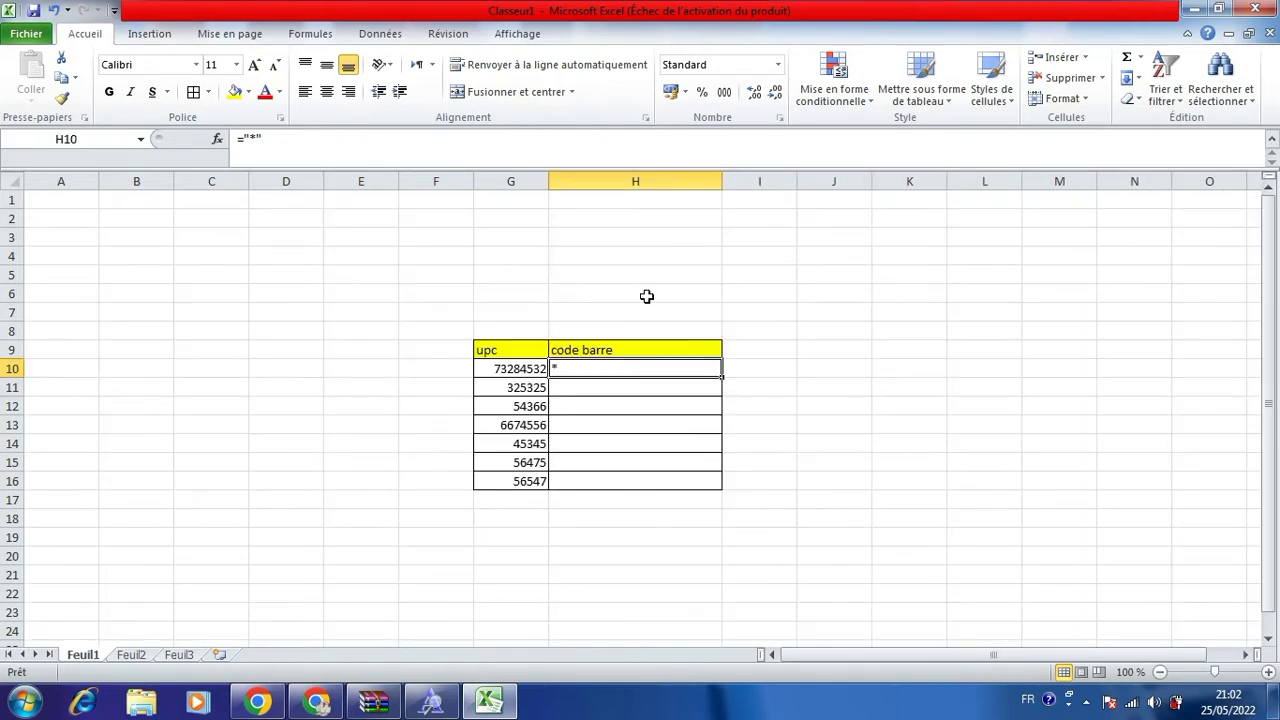
double_click(618, 367)
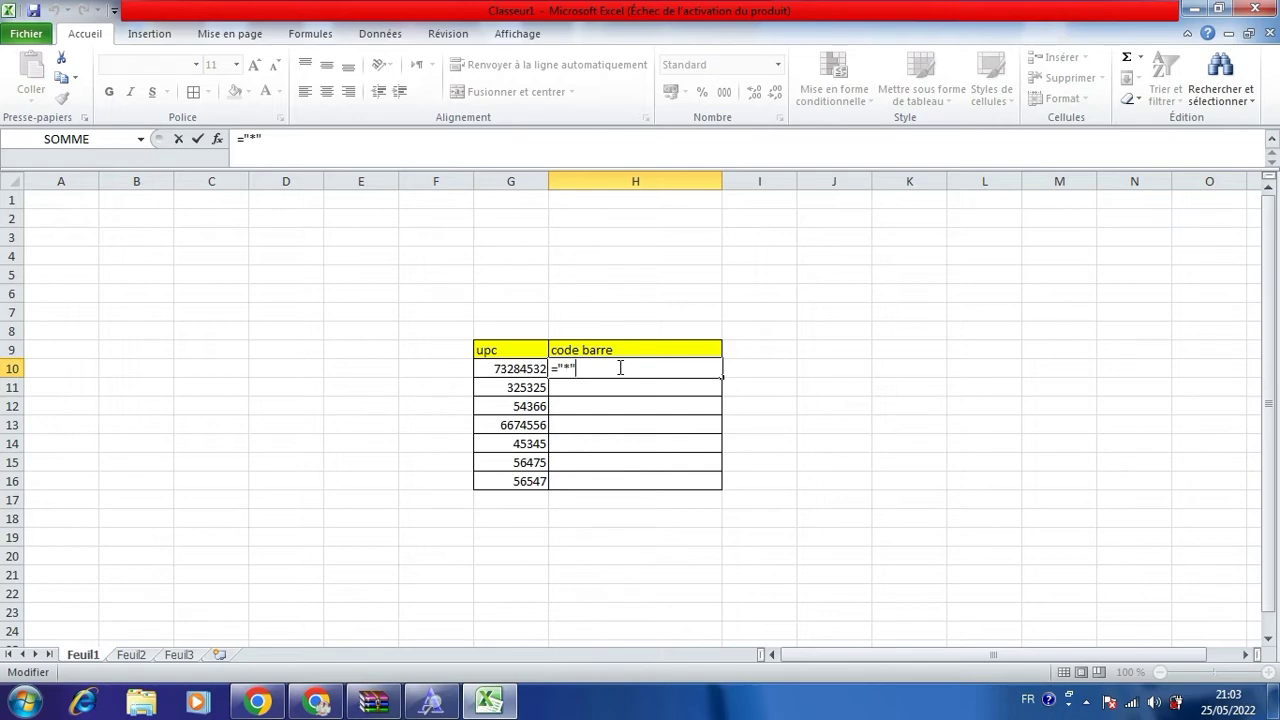
type("&")
left_click(521, 372)
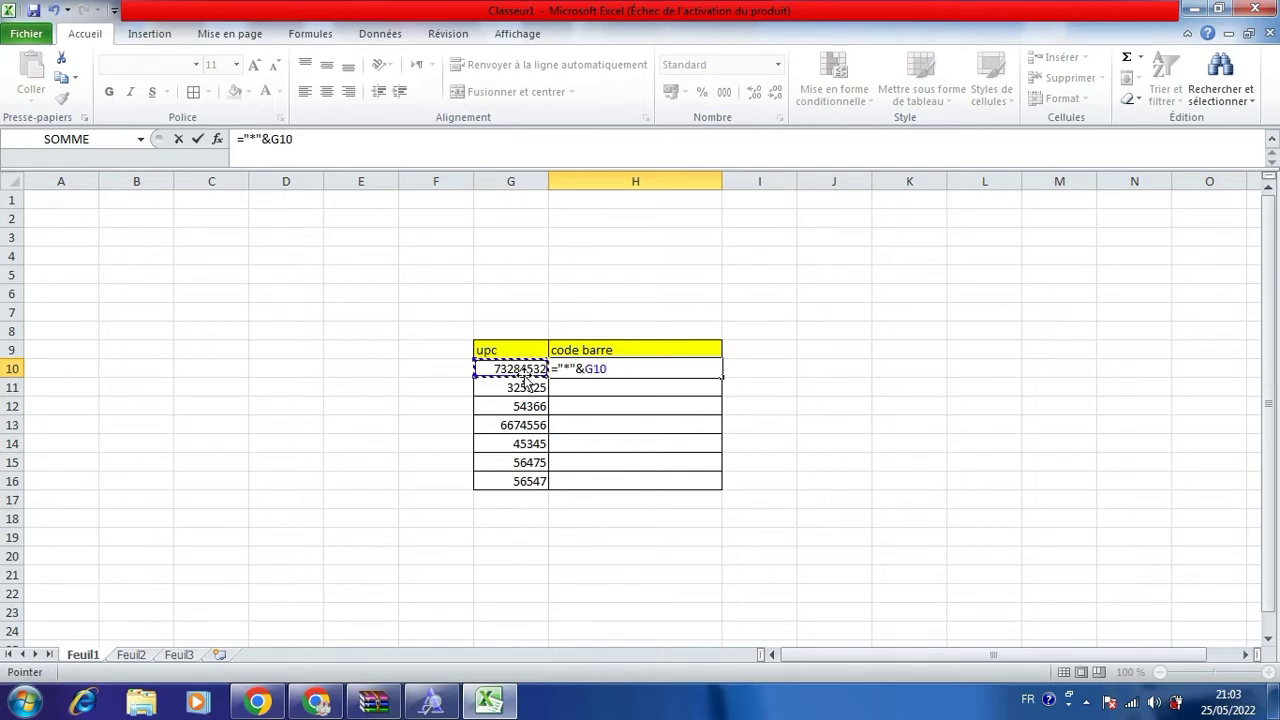
type("&\"*\"")
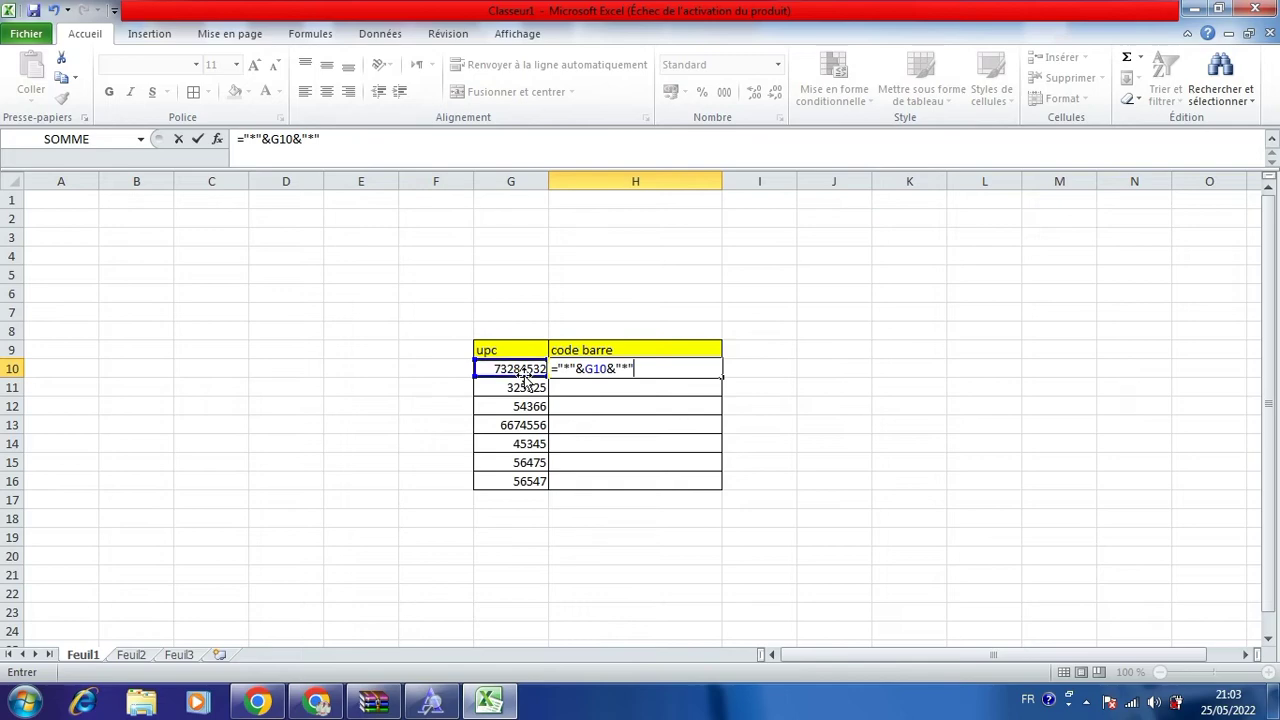
key("Return")
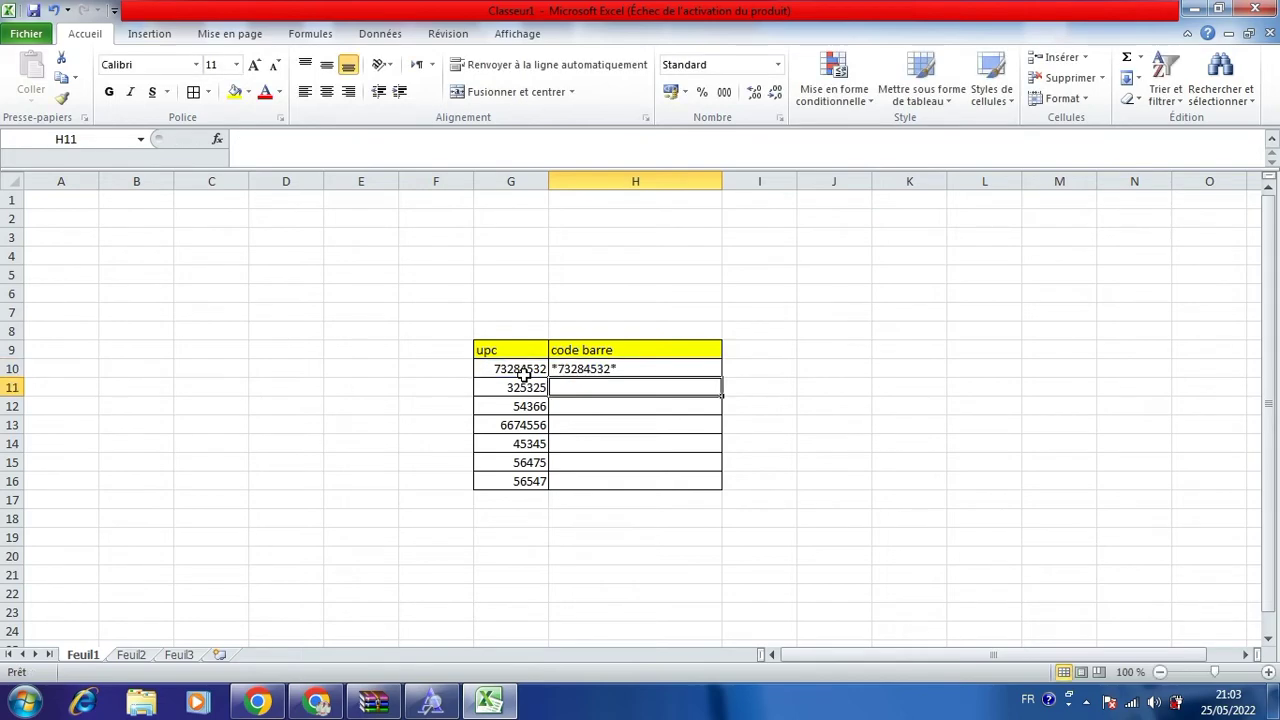
Step: Copy the H10 formula down the code barre column through H16
left_click(637, 366)
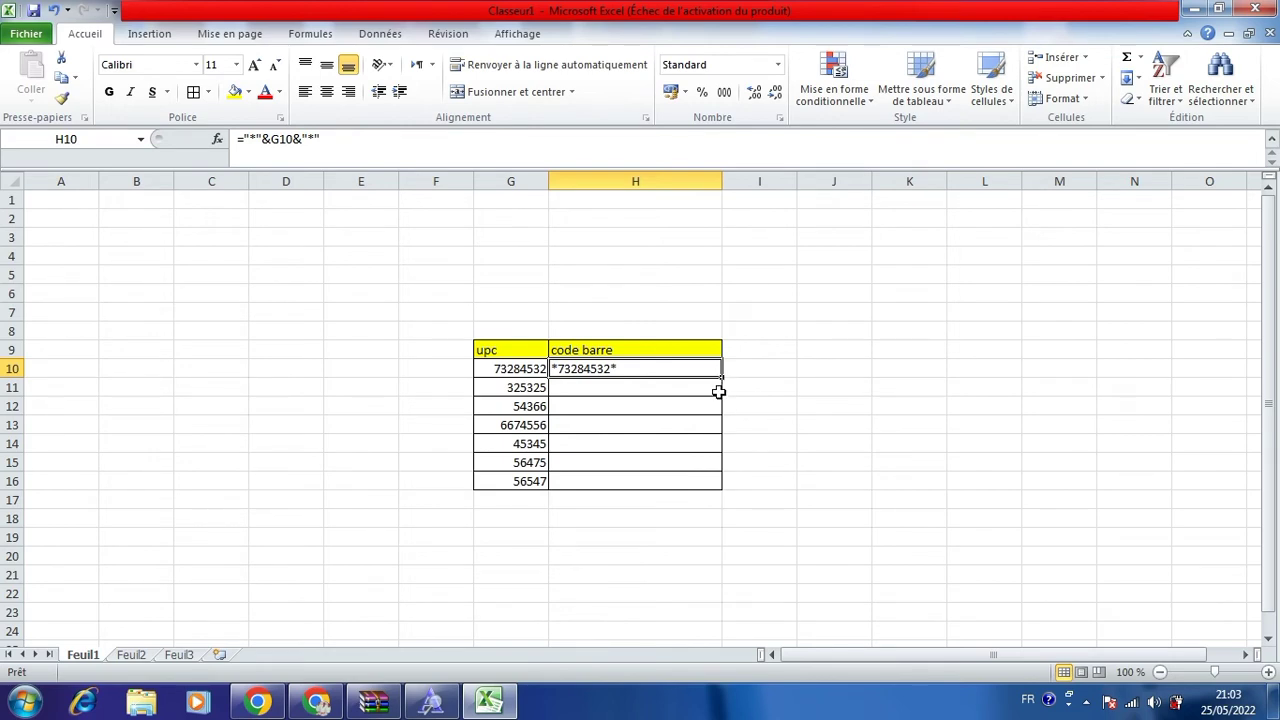
left_click_drag(720, 376, 714, 485)
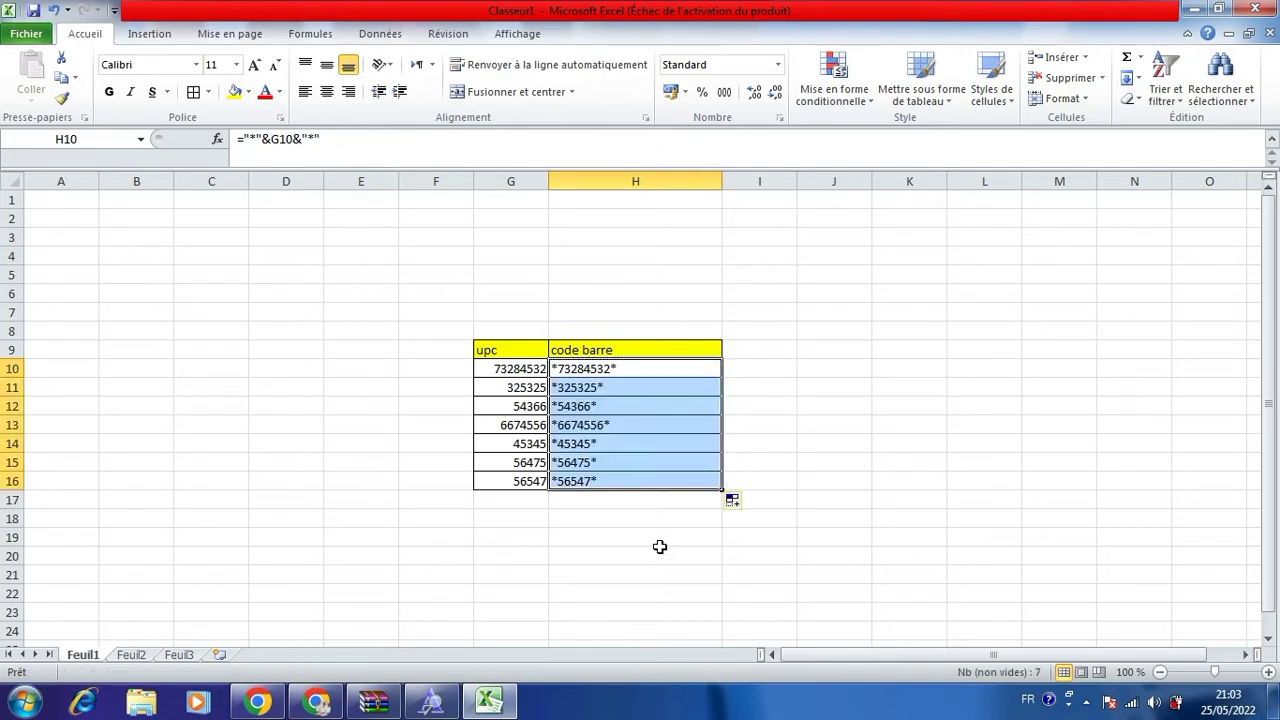
Step: Switch to Chrome and reopen the recently closed "CCode39 Font | dafont.com" page from the history
left_click(316, 700)
left_click(1259, 48)
mouse_move(1151, 158)
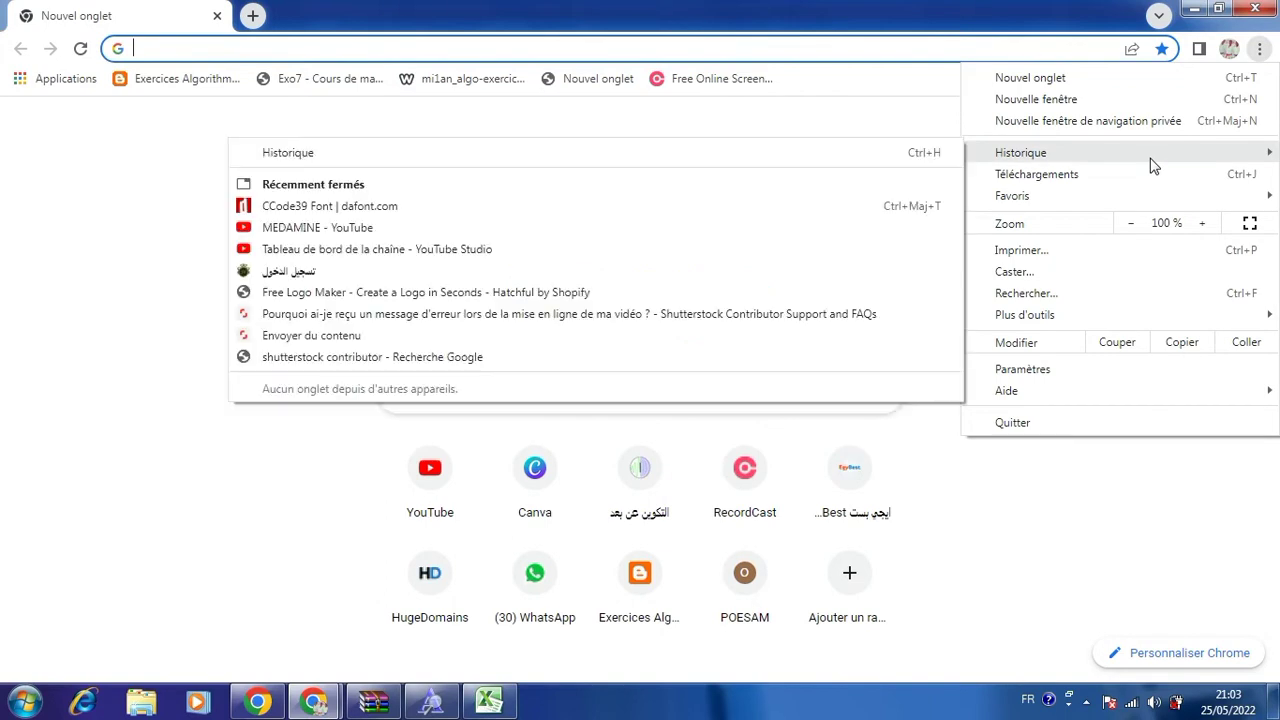
left_click(828, 217)
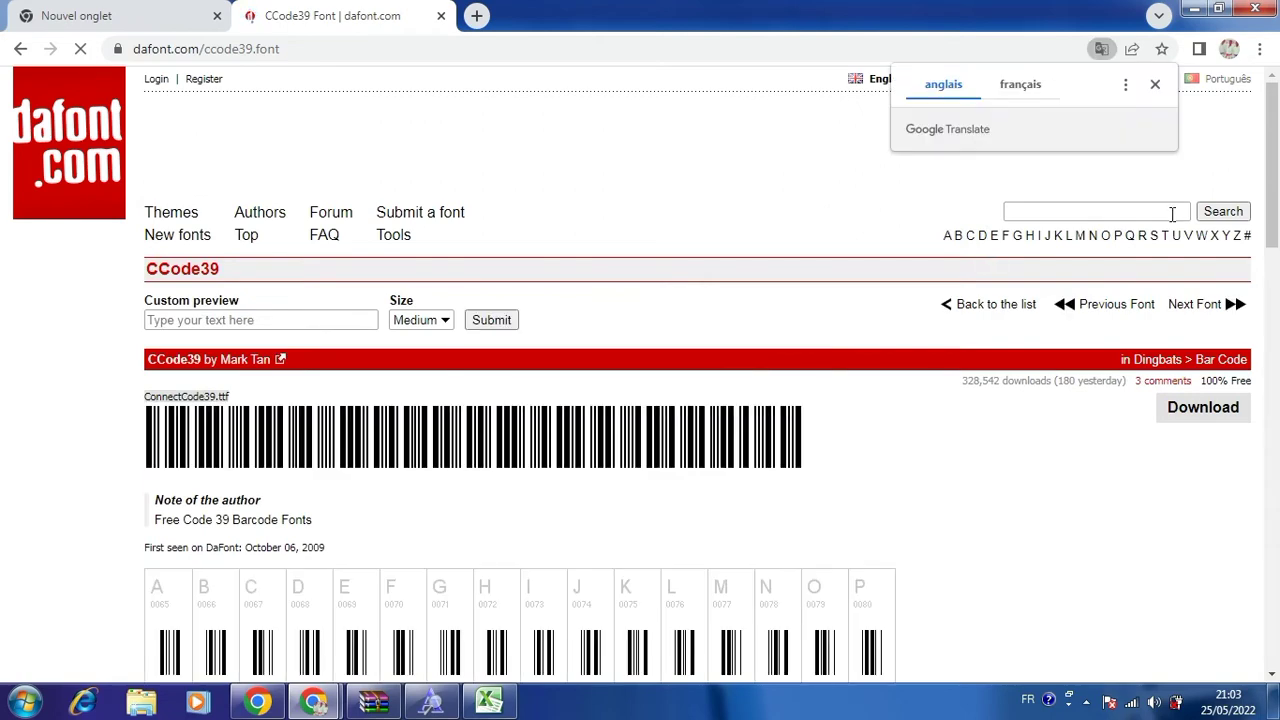
Step: Go back to dafont's Bar Code fonts list and download the CIA Code 39 font
left_click_drag(1276, 190, 1276, 137)
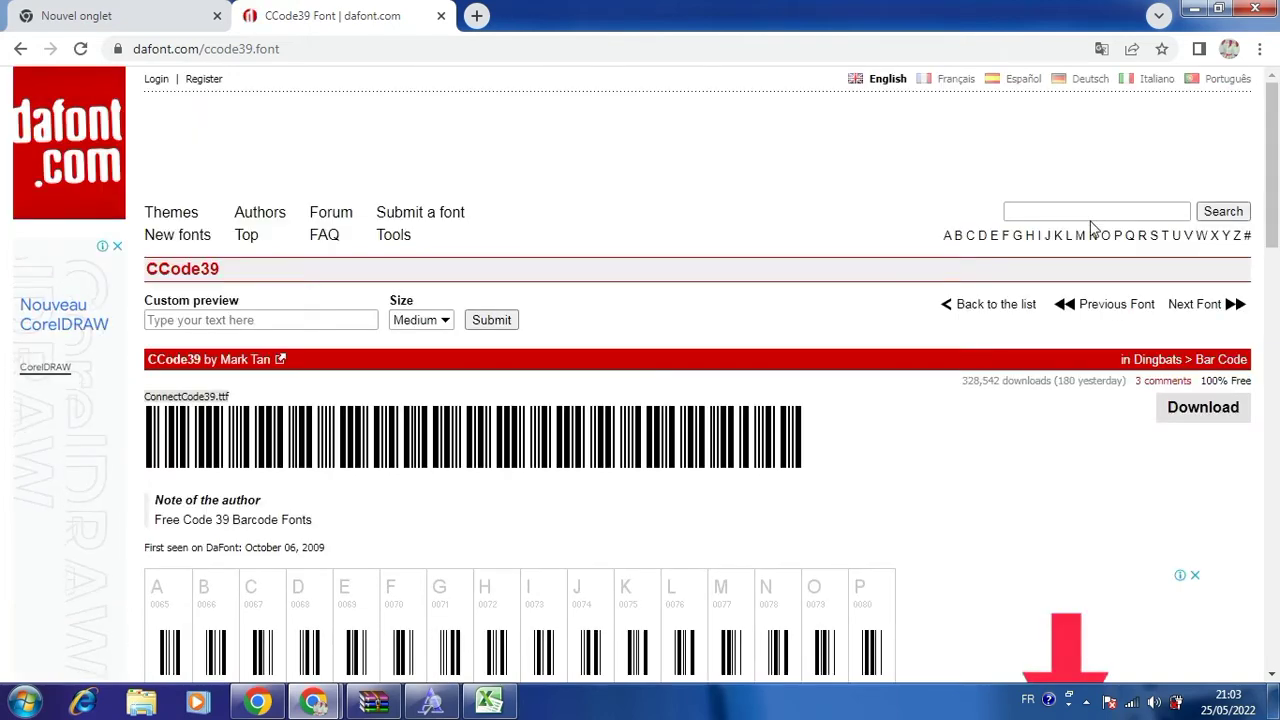
left_click(19, 50)
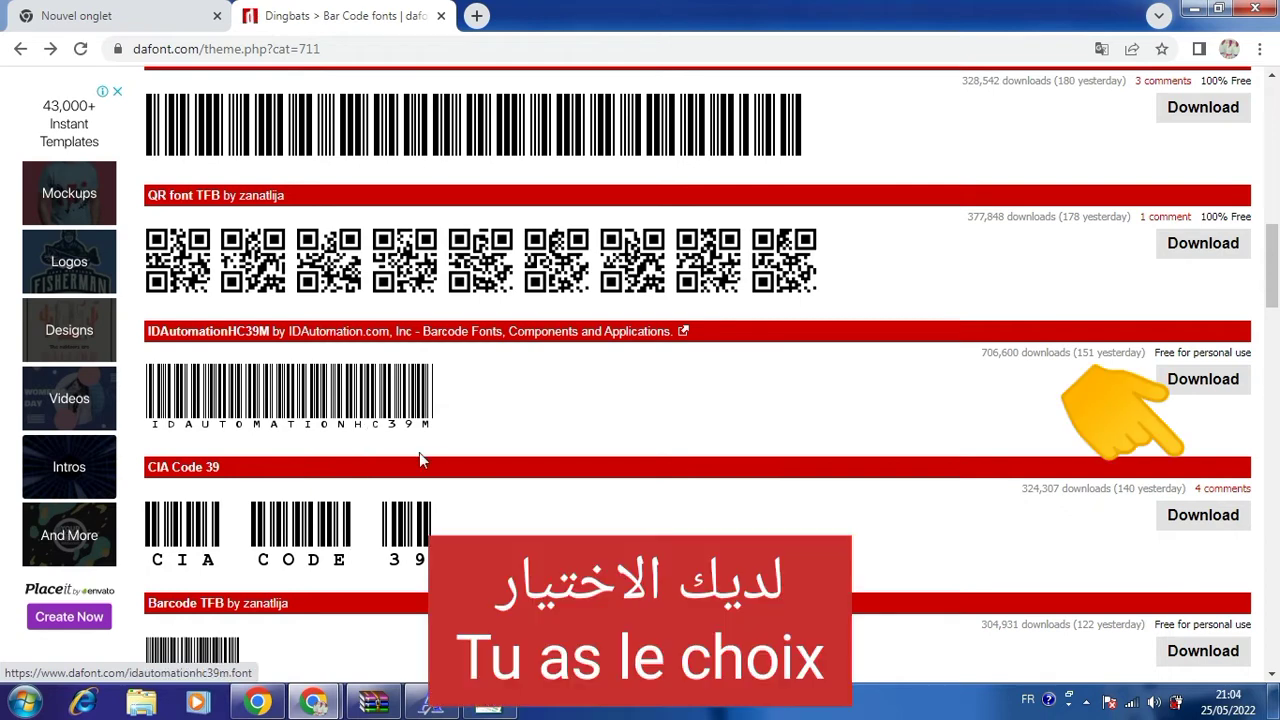
left_click(1210, 515)
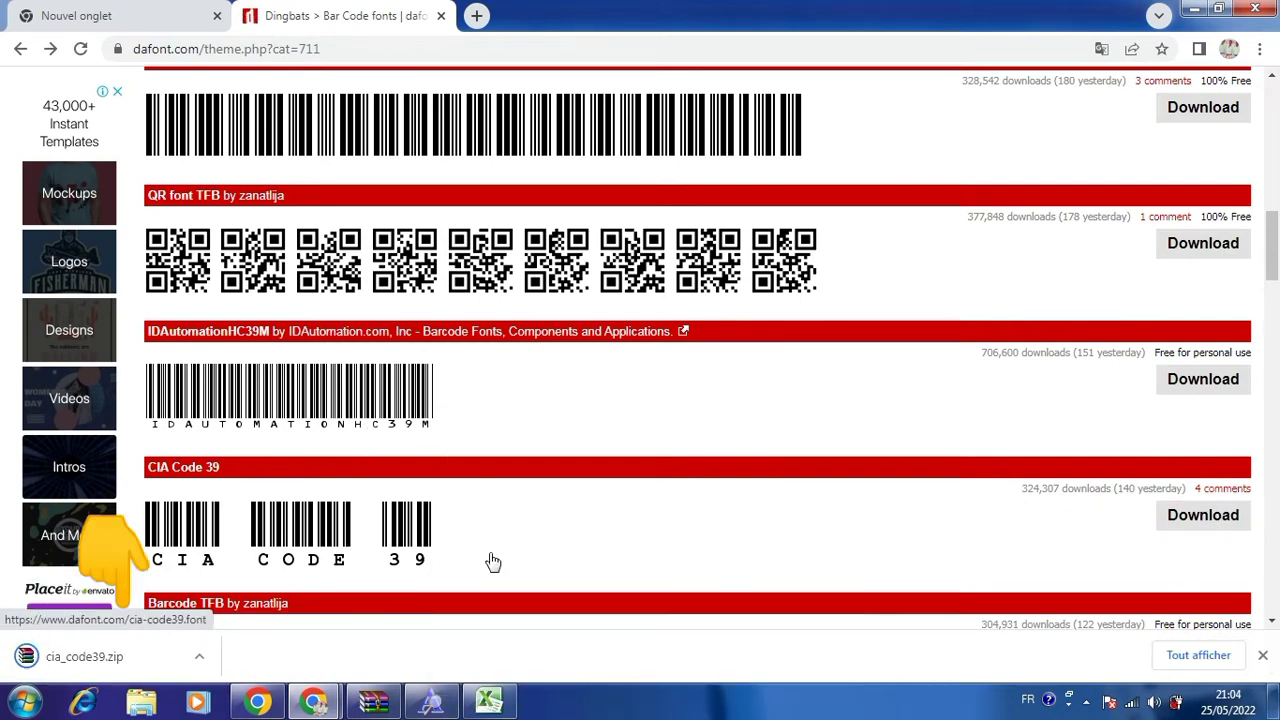
Step: Open the downloaded cia_code39.zip archive and open the font file ciacode39_m.ttf inside it
left_click(148, 656)
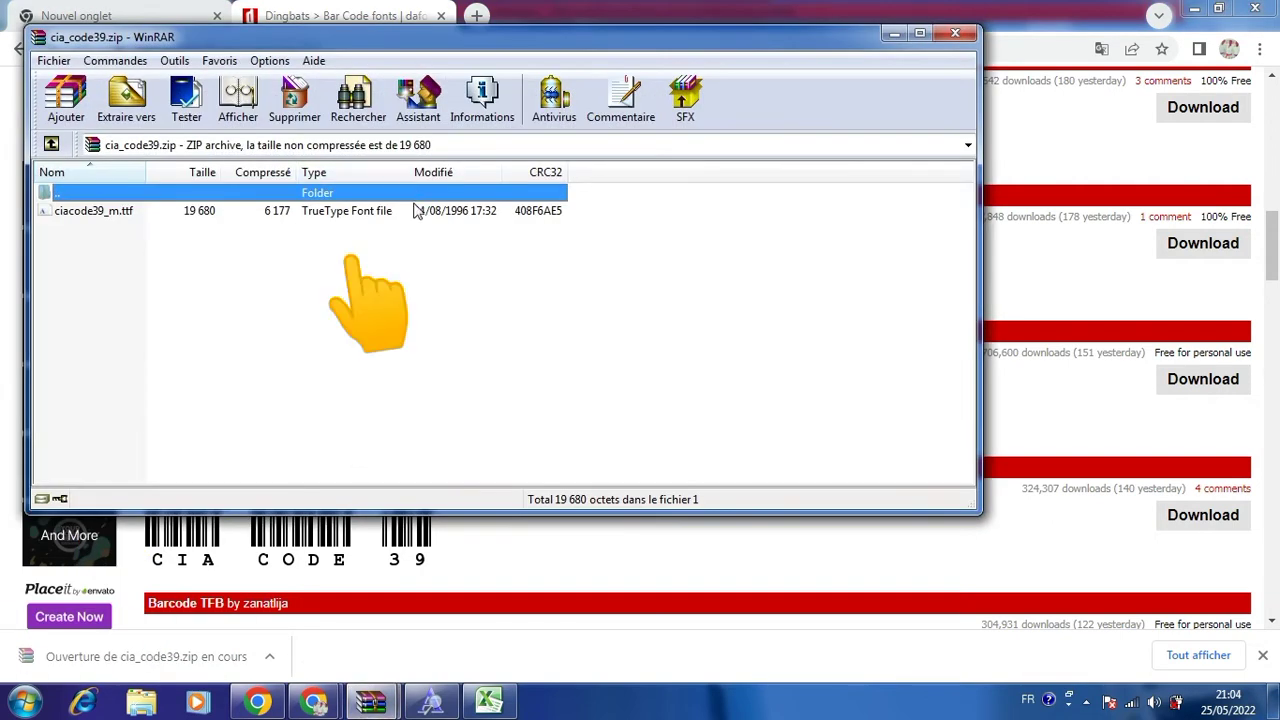
left_click(415, 212)
key("F2")
double_click(413, 209)
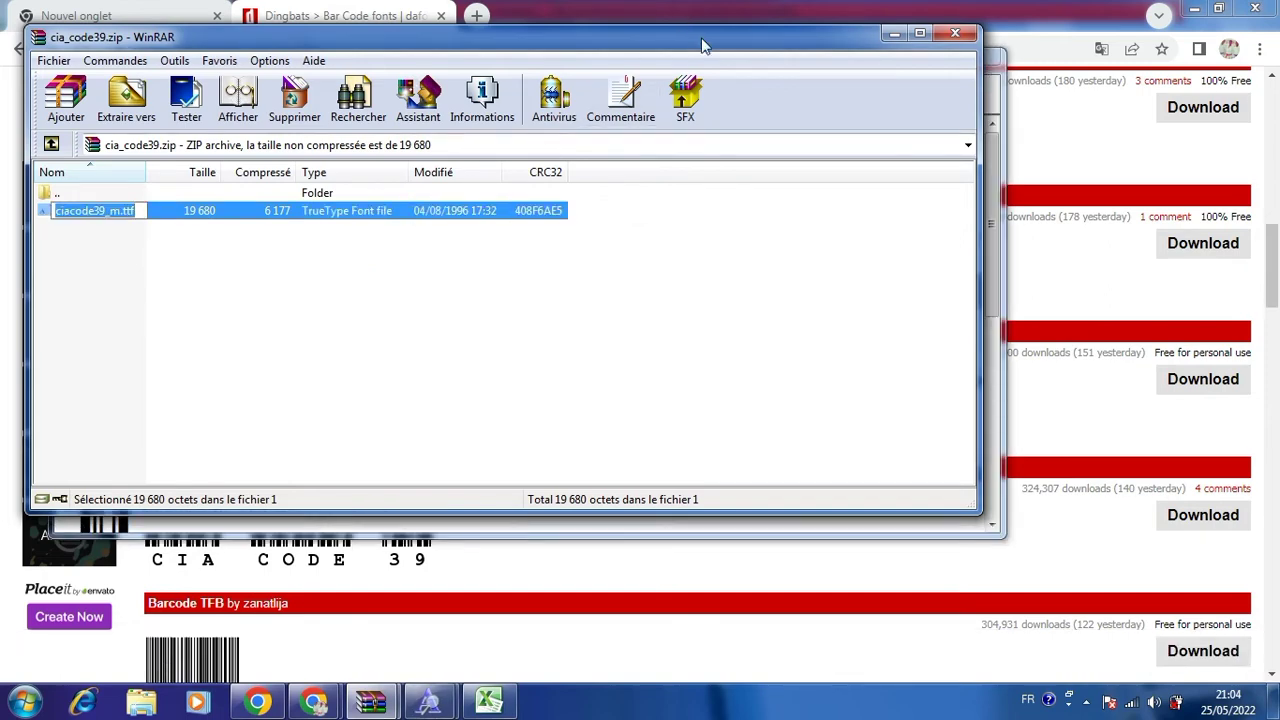
Step: Install the CIA Code 39 Medium Text font from its font preview
left_click(998, 74)
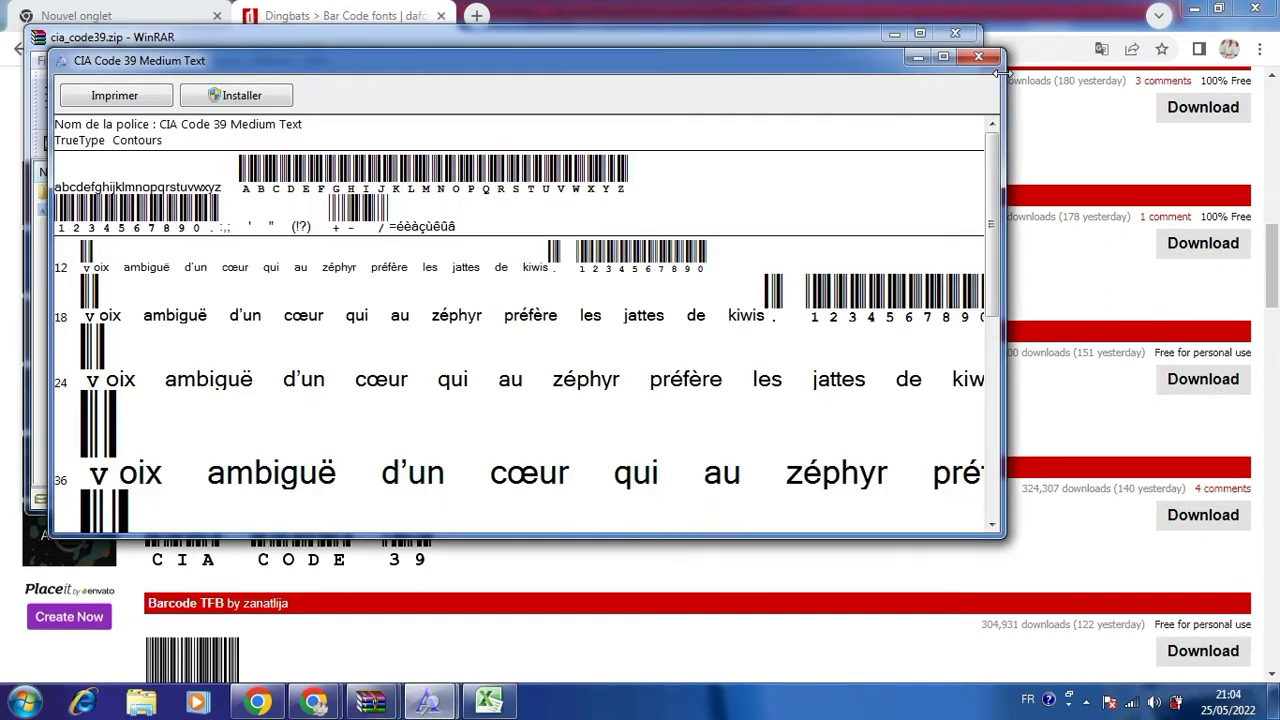
left_click(274, 101)
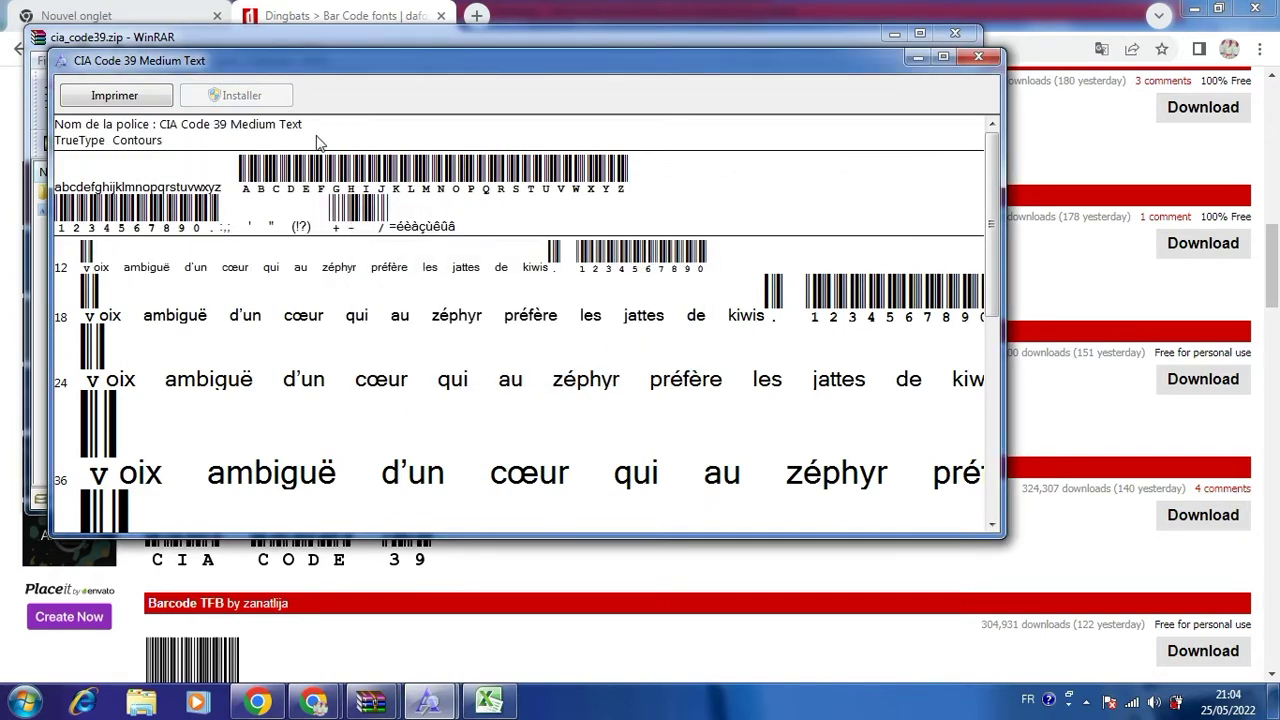
Step: Switch to Excel and save the workbook to the desktop (Bureau) as hfnjhf,h in Classeur Excel format
left_click(490, 700)
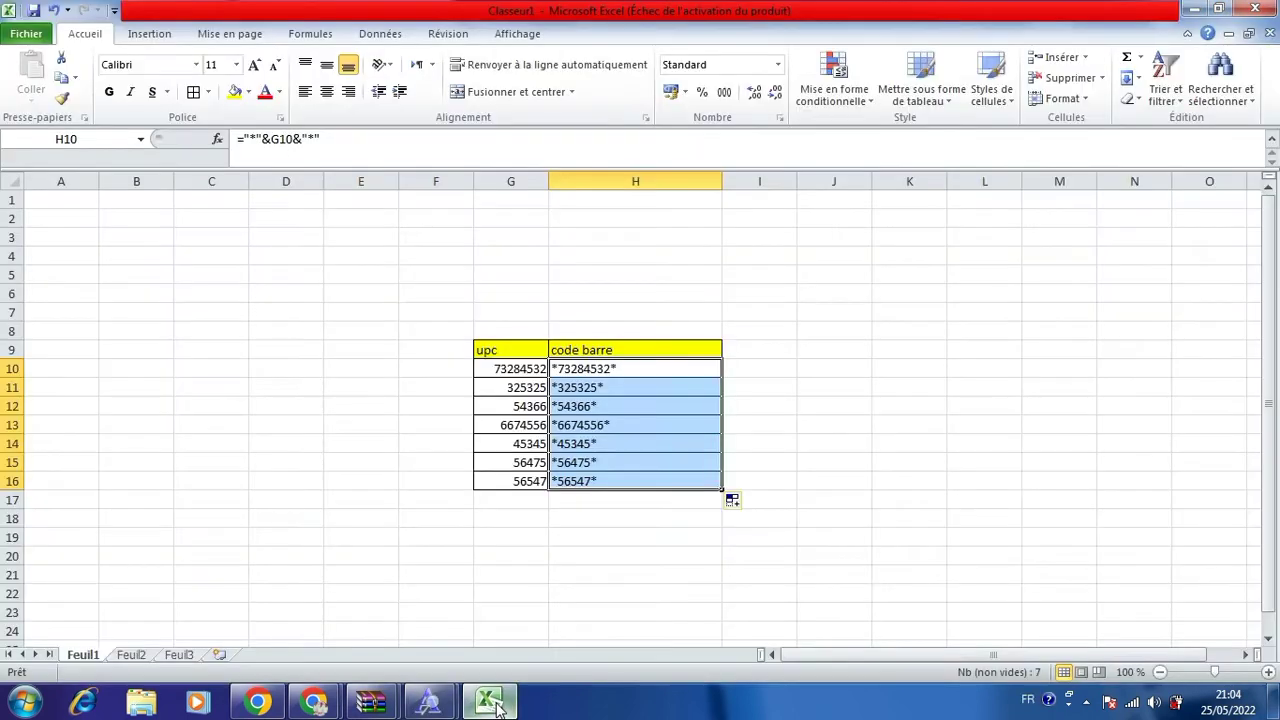
left_click(35, 12)
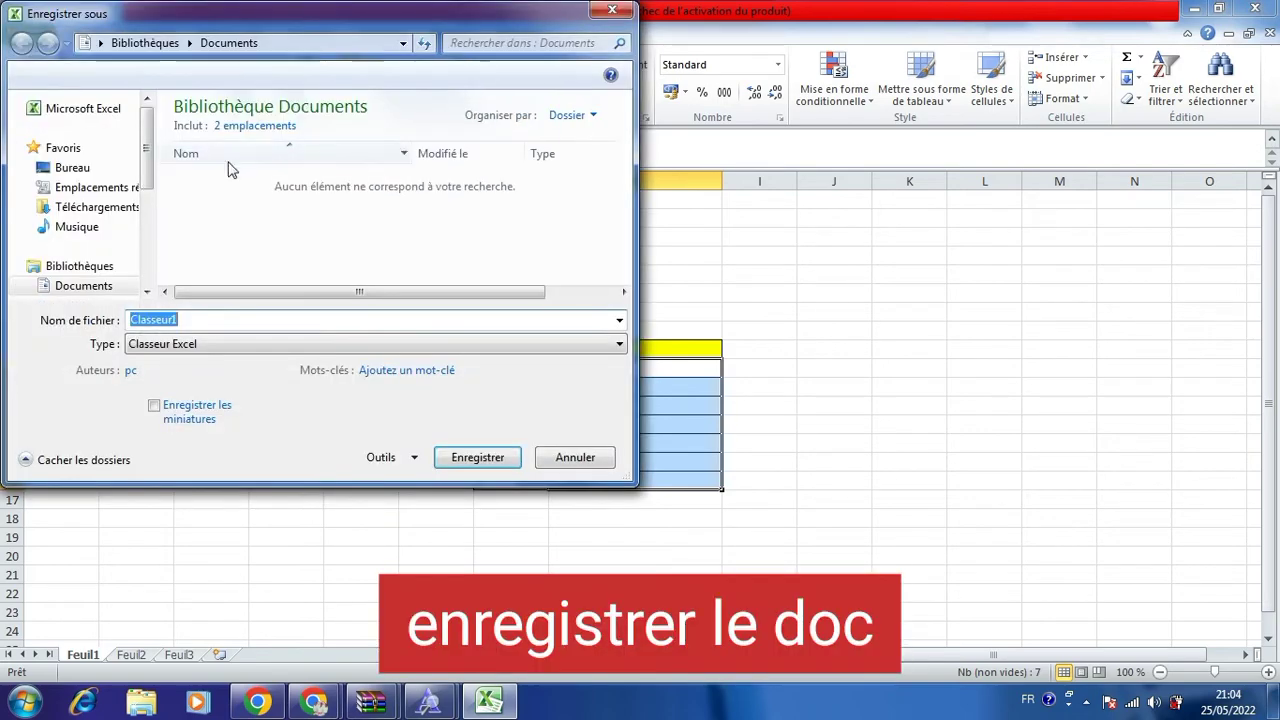
type("hfnjhf,h")
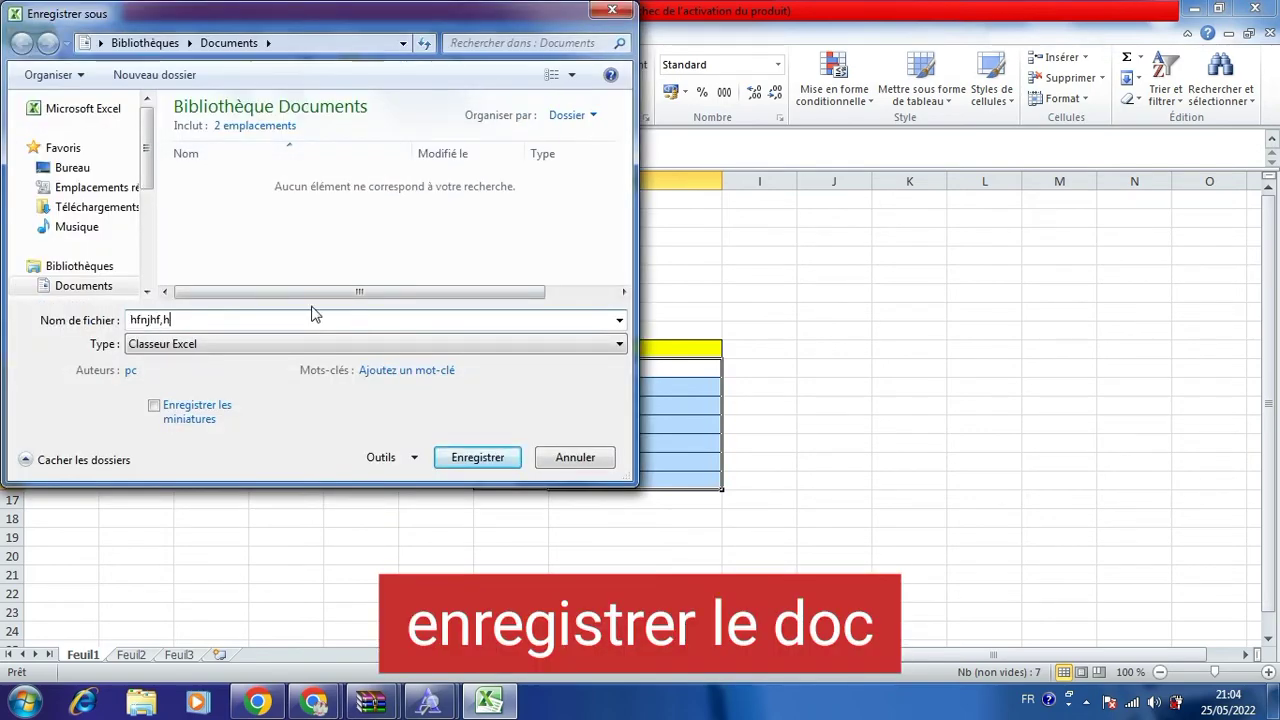
left_click(108, 170)
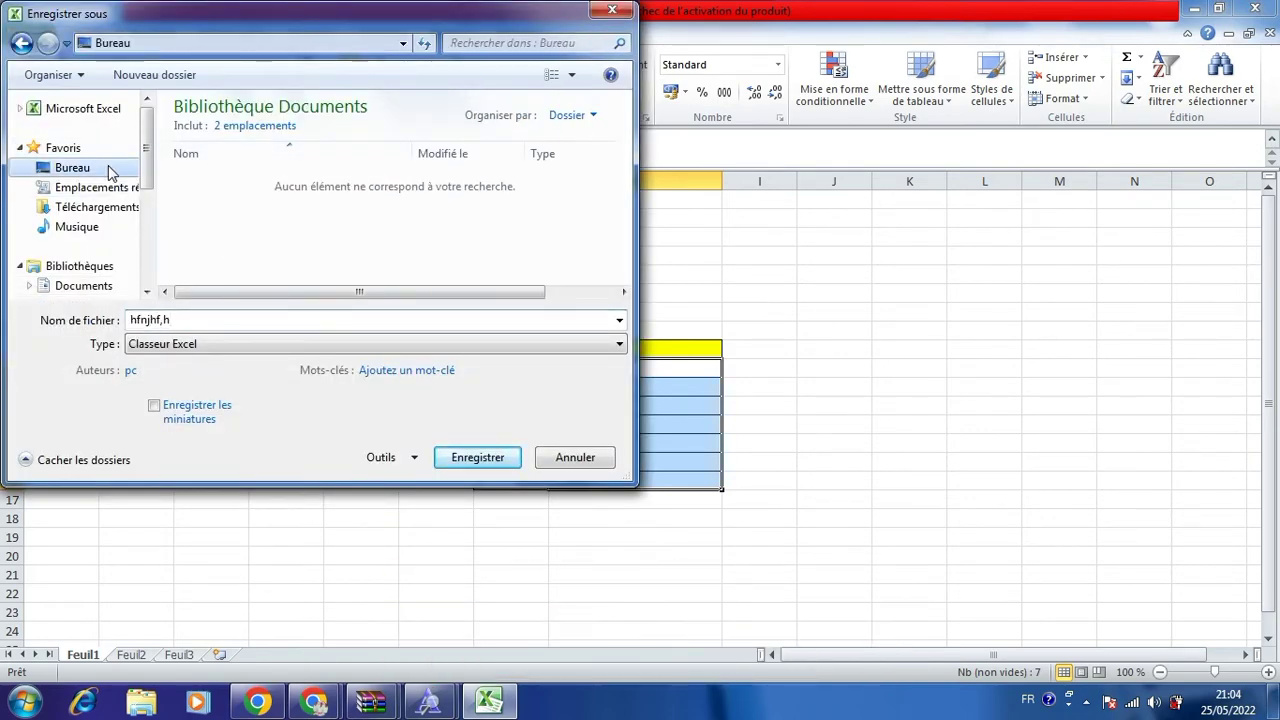
left_click(479, 460)
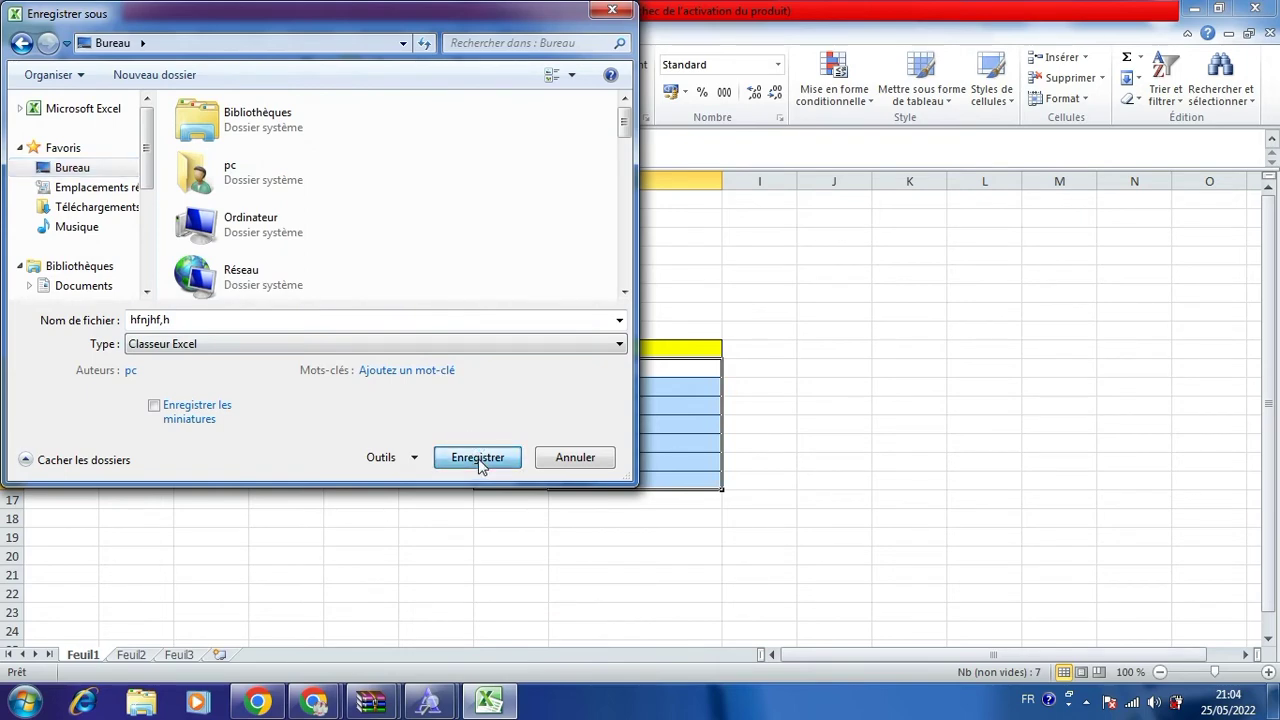
Step: Close Excel, minimize the remaining windows and reopen the hfnjhf,h workbook from the desktop
left_click(1257, 9)
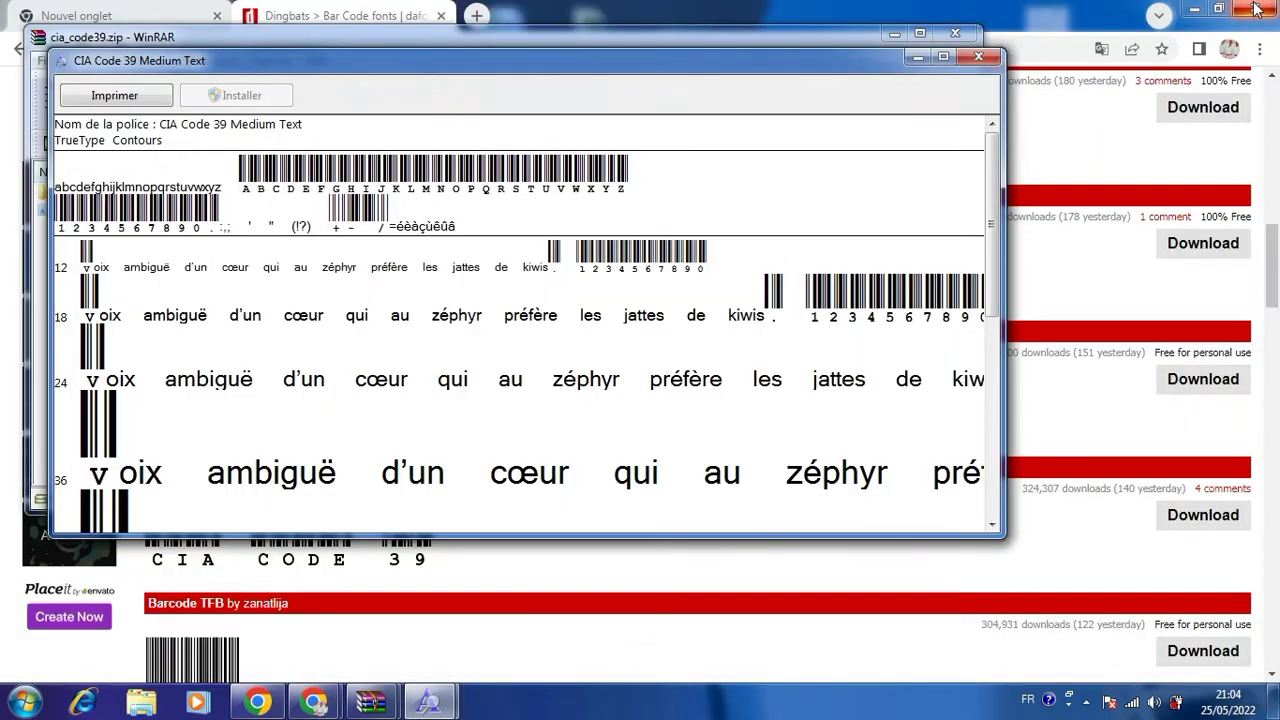
left_click(1196, 9)
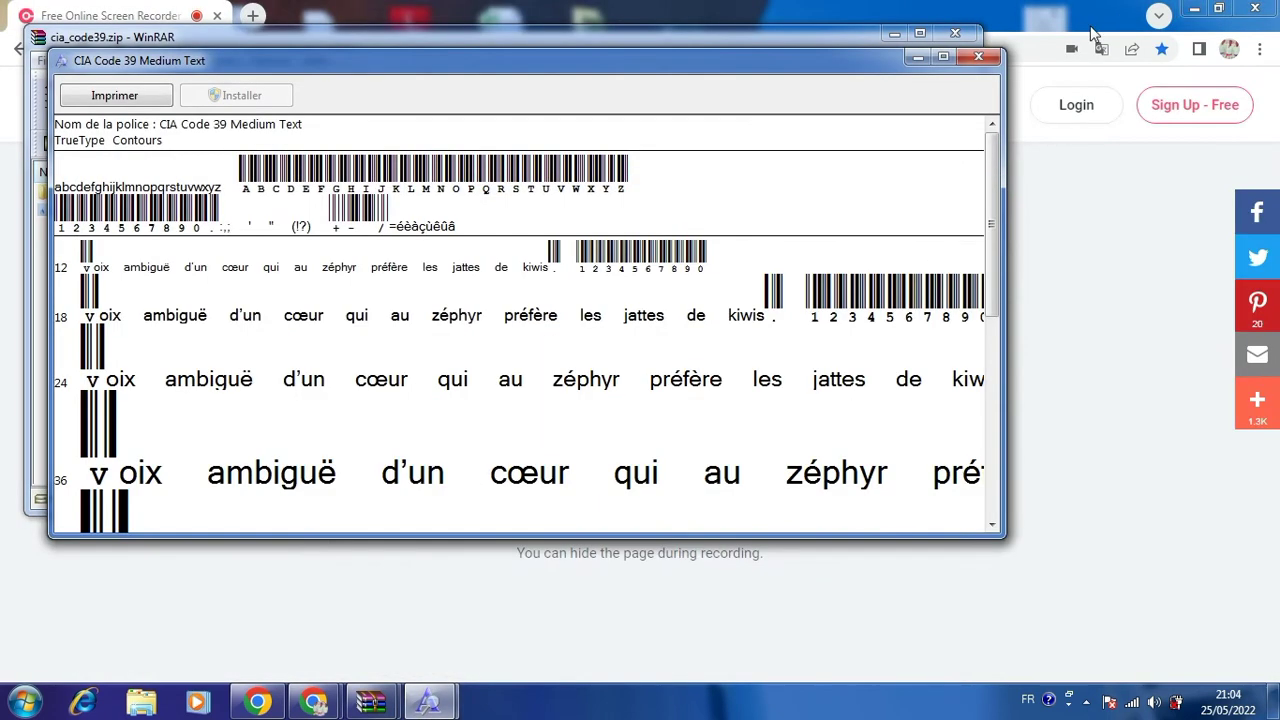
left_click(1194, 9)
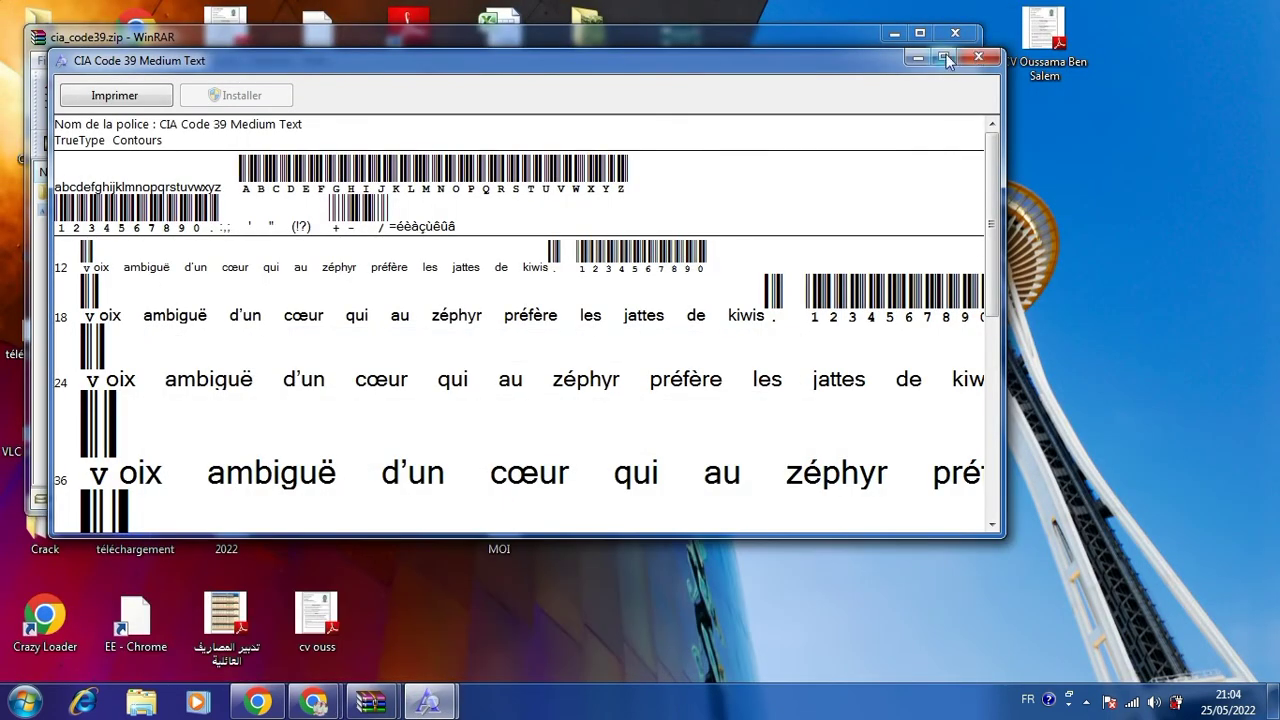
left_click(919, 58)
left_click(894, 34)
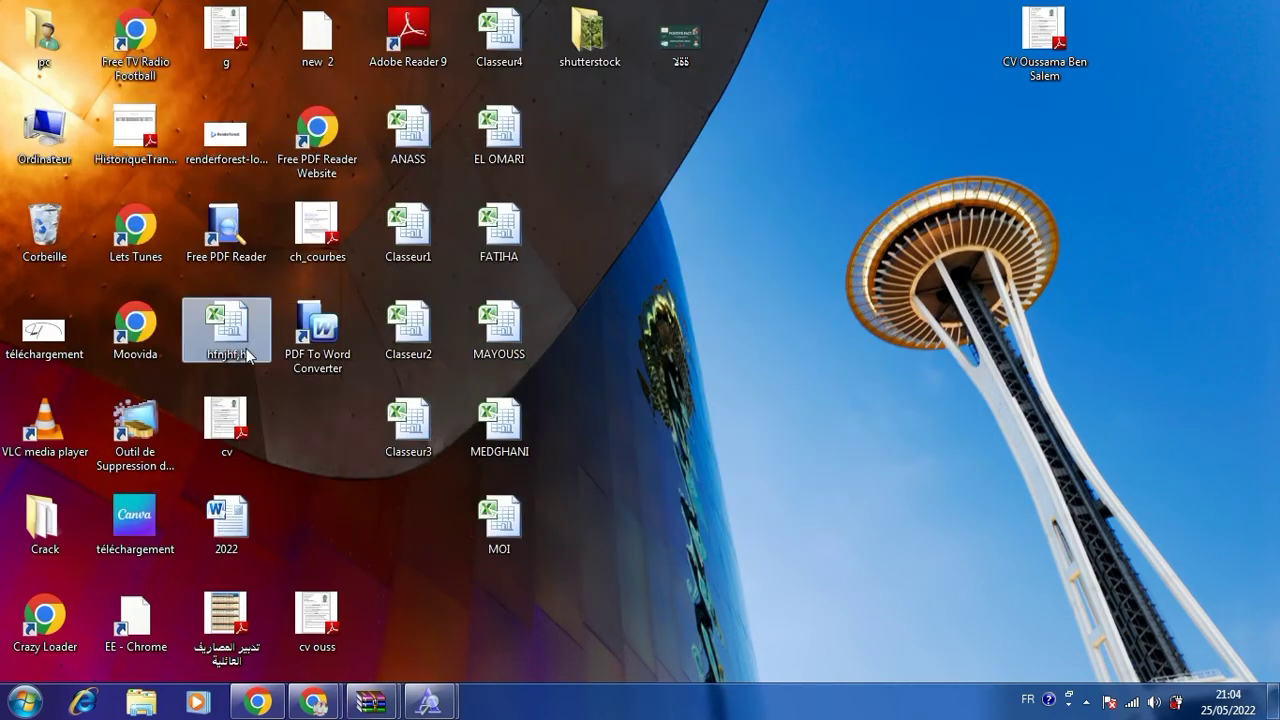
double_click(226, 330)
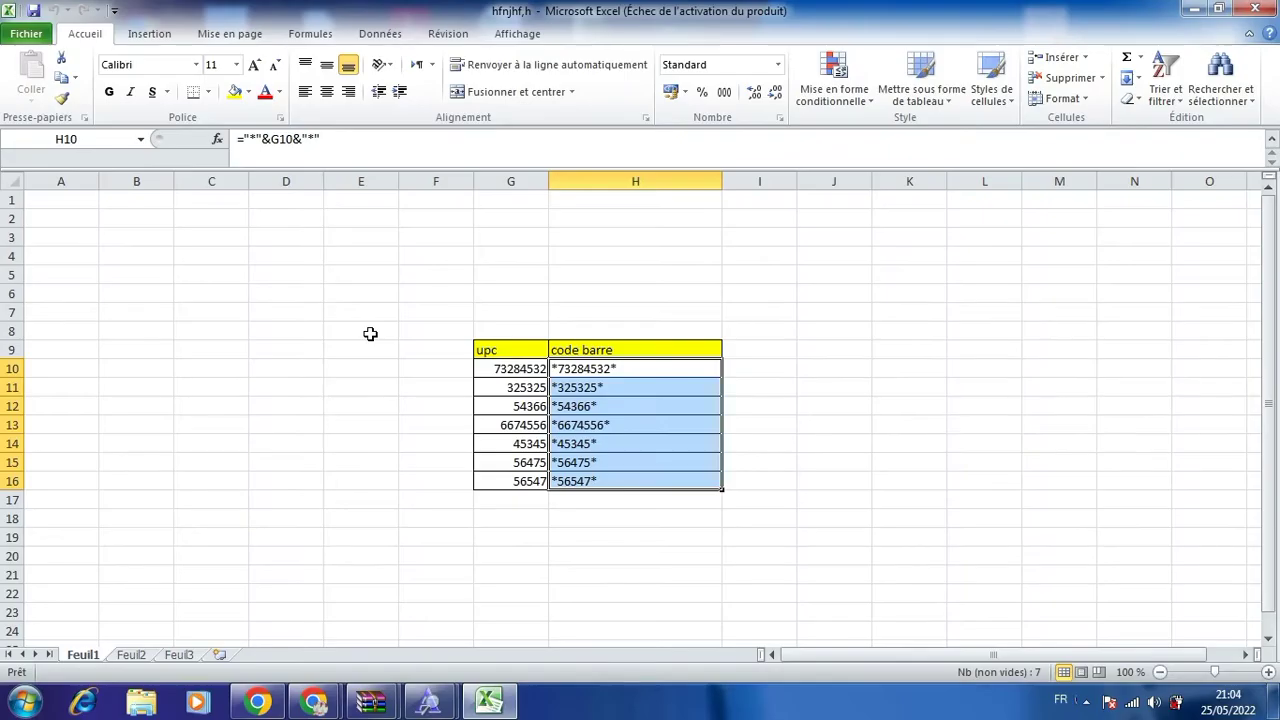
Step: Dismiss the Office activation assistant and apply the QR font tfb to the code barre cells H10:H16
left_click(825, 311)
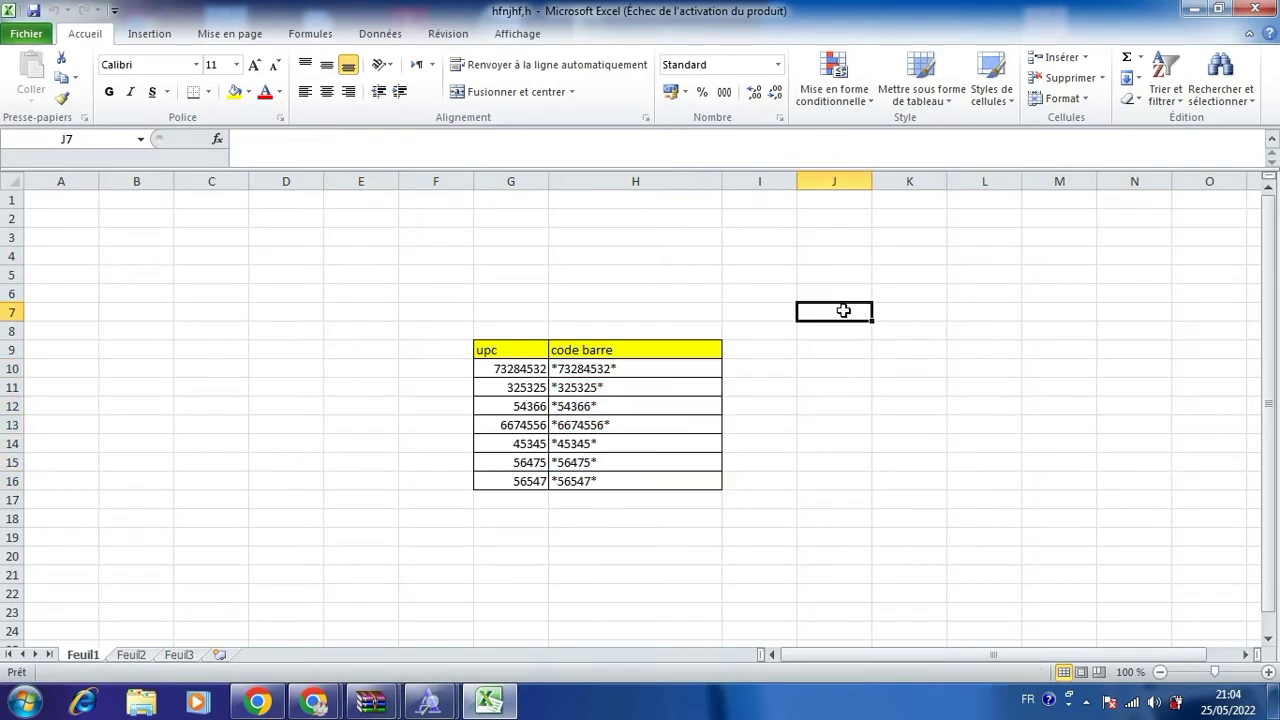
left_click(667, 368)
left_click_drag(667, 368, 668, 472)
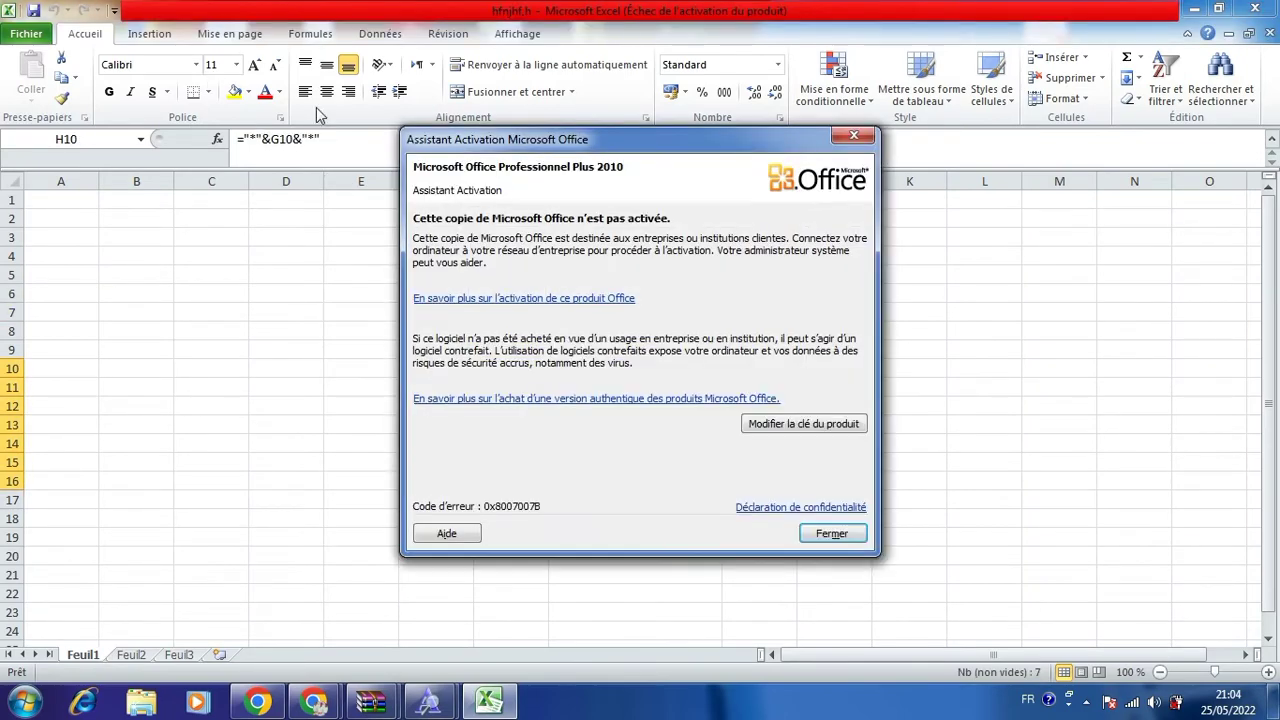
left_click(854, 135)
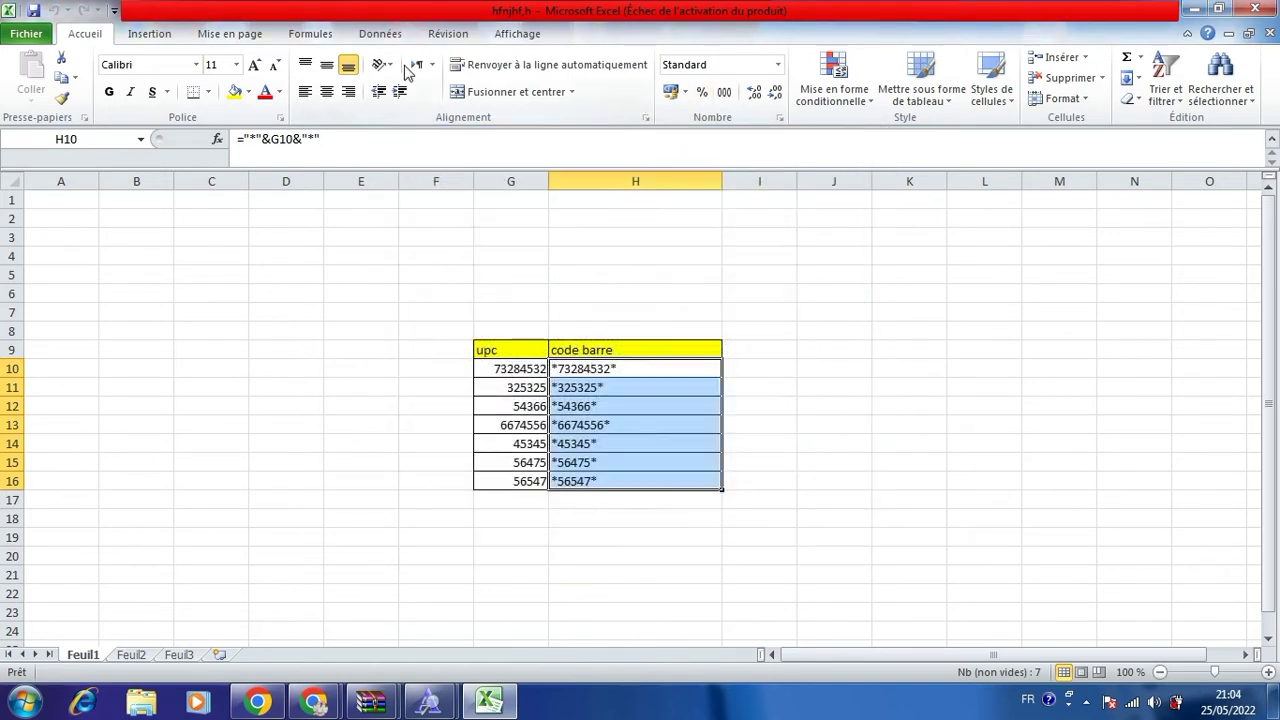
left_click(197, 66)
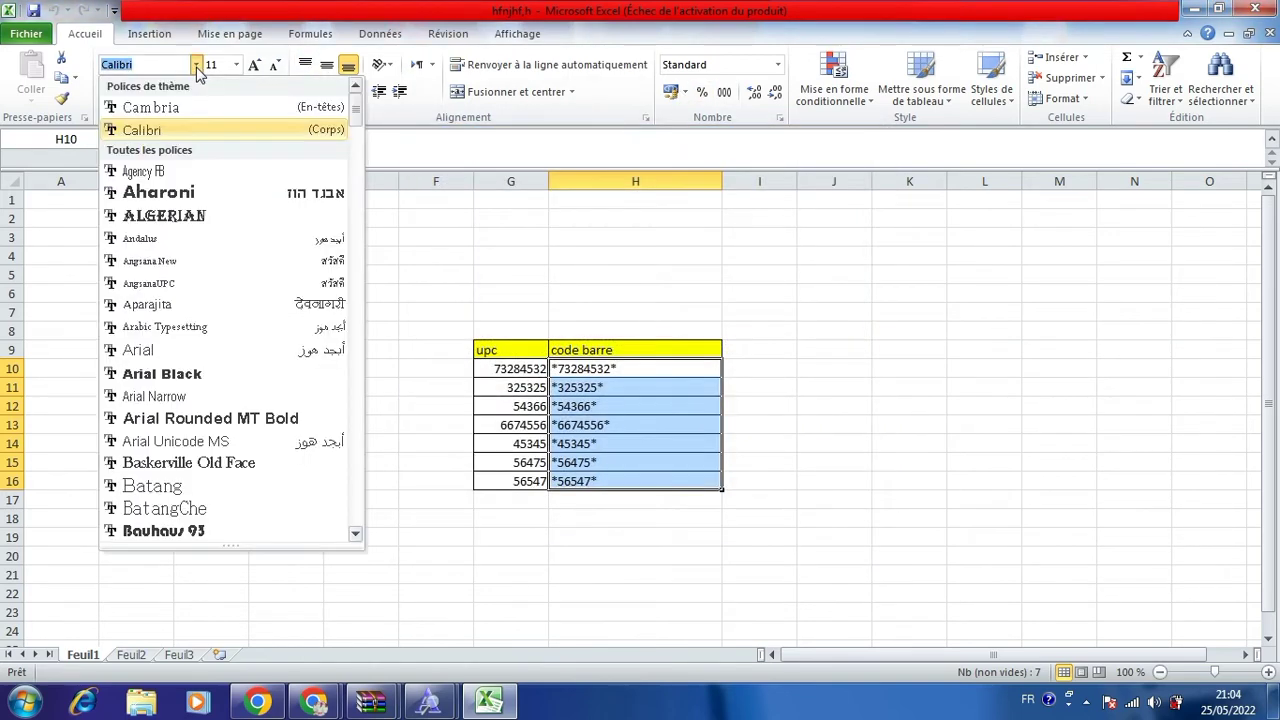
left_click_drag(356, 95, 350, 185)
left_click_drag(407, 395, 366, 425)
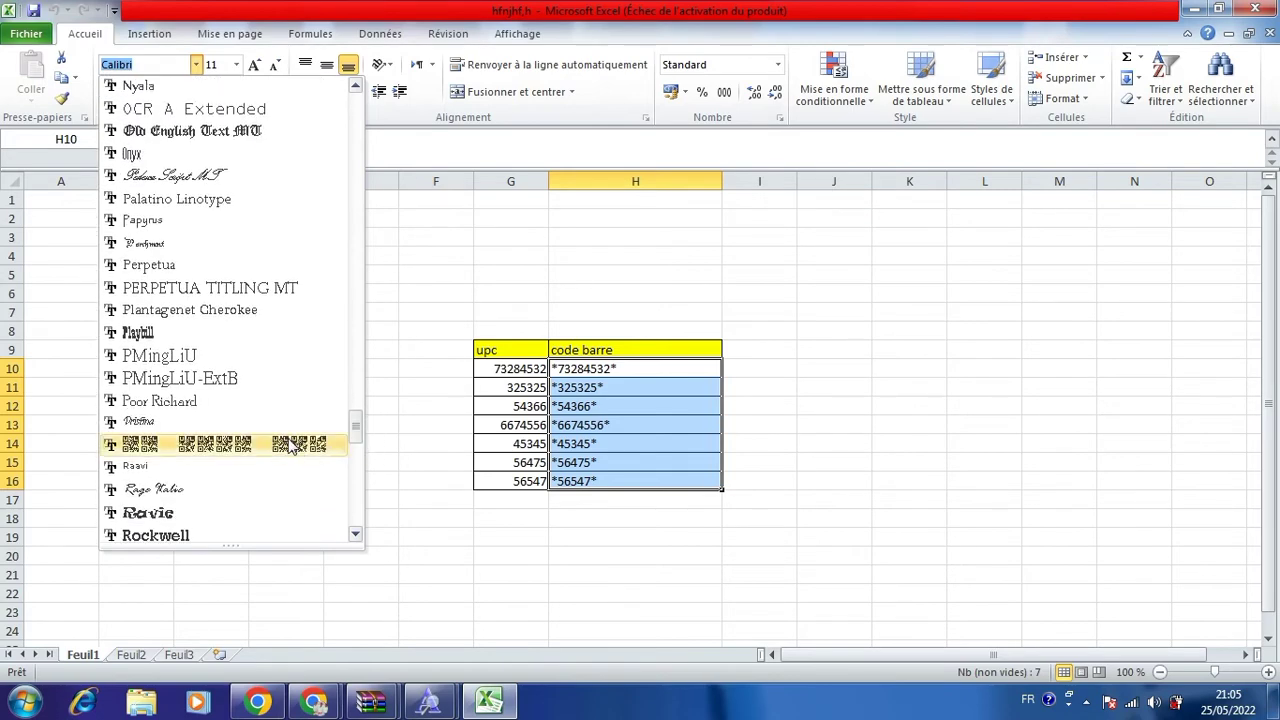
left_click(293, 447)
left_click(338, 390)
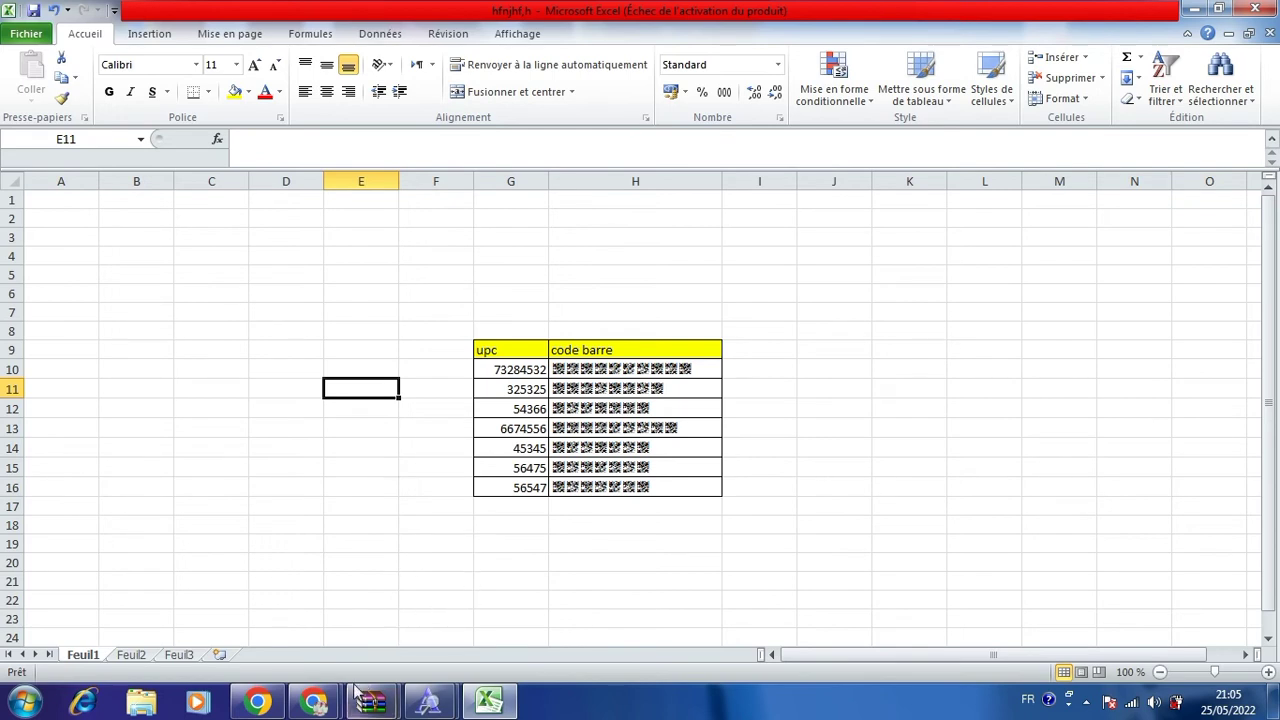
Step: Check the previews of QR font tfb and CIA Code 39 Medium Text, and close the Excel workbook without saving the changes
left_click(433, 705)
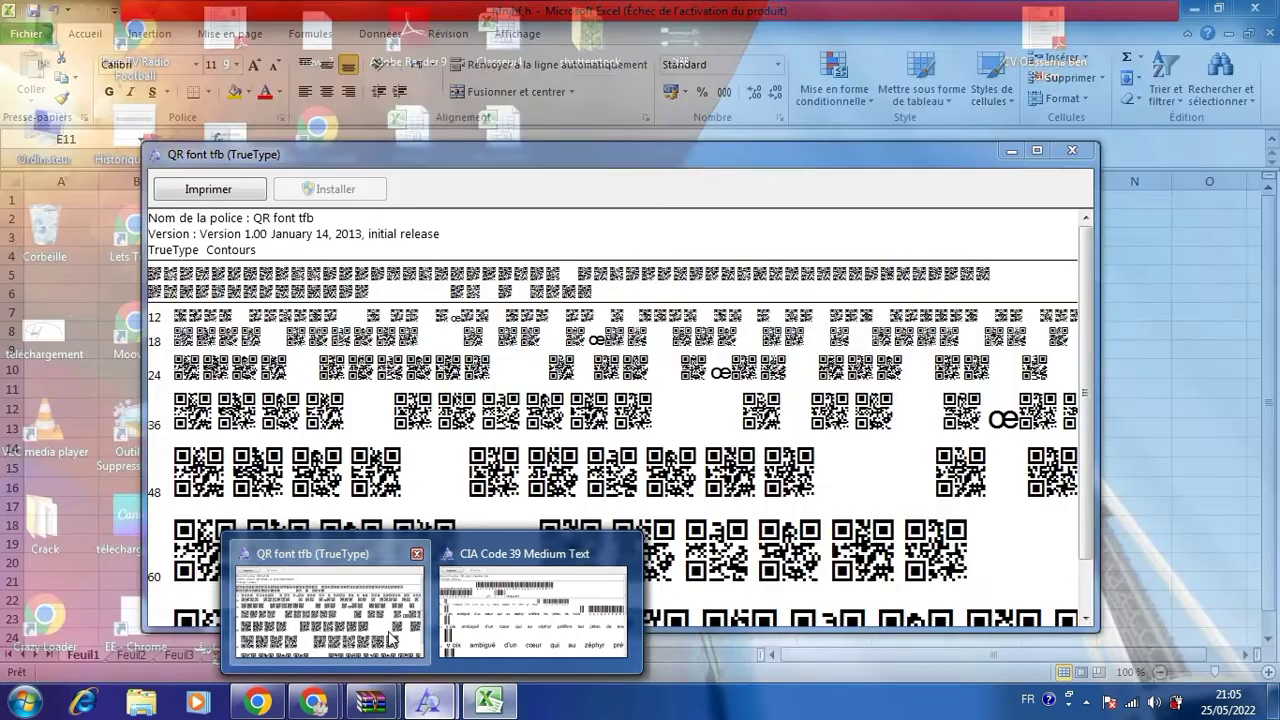
left_click(388, 630)
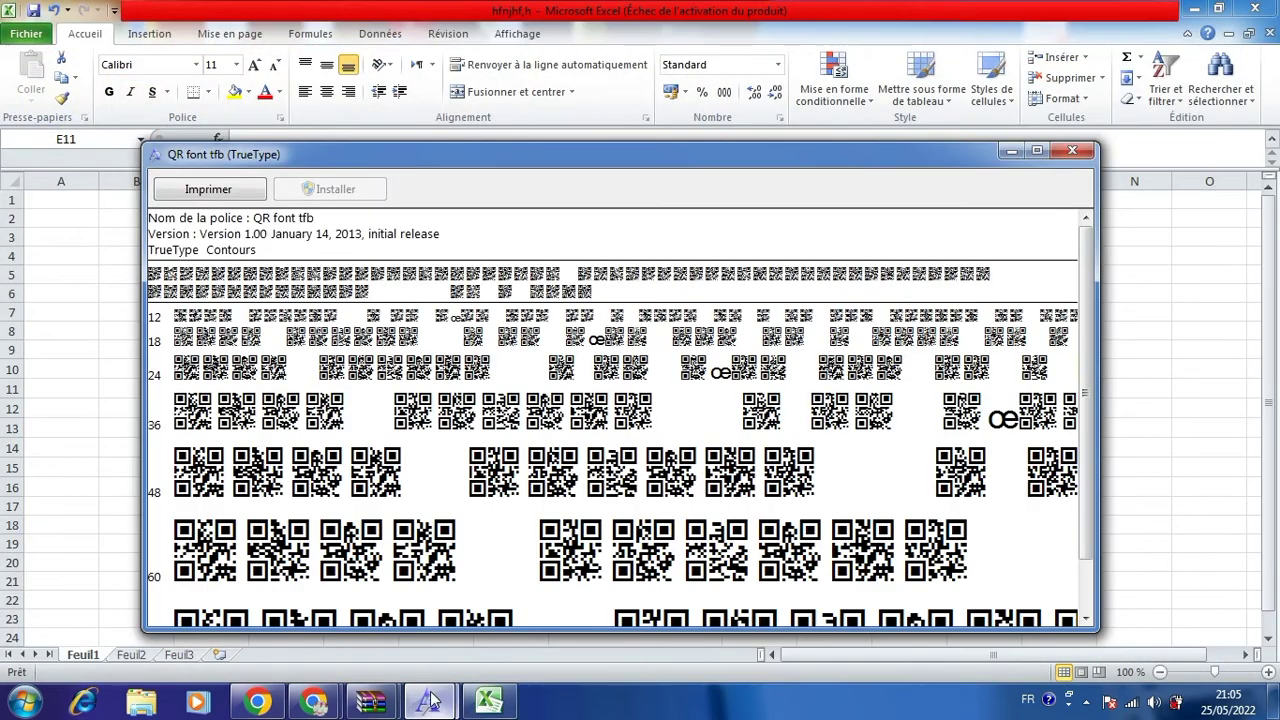
mouse_move(440, 703)
left_click(545, 575)
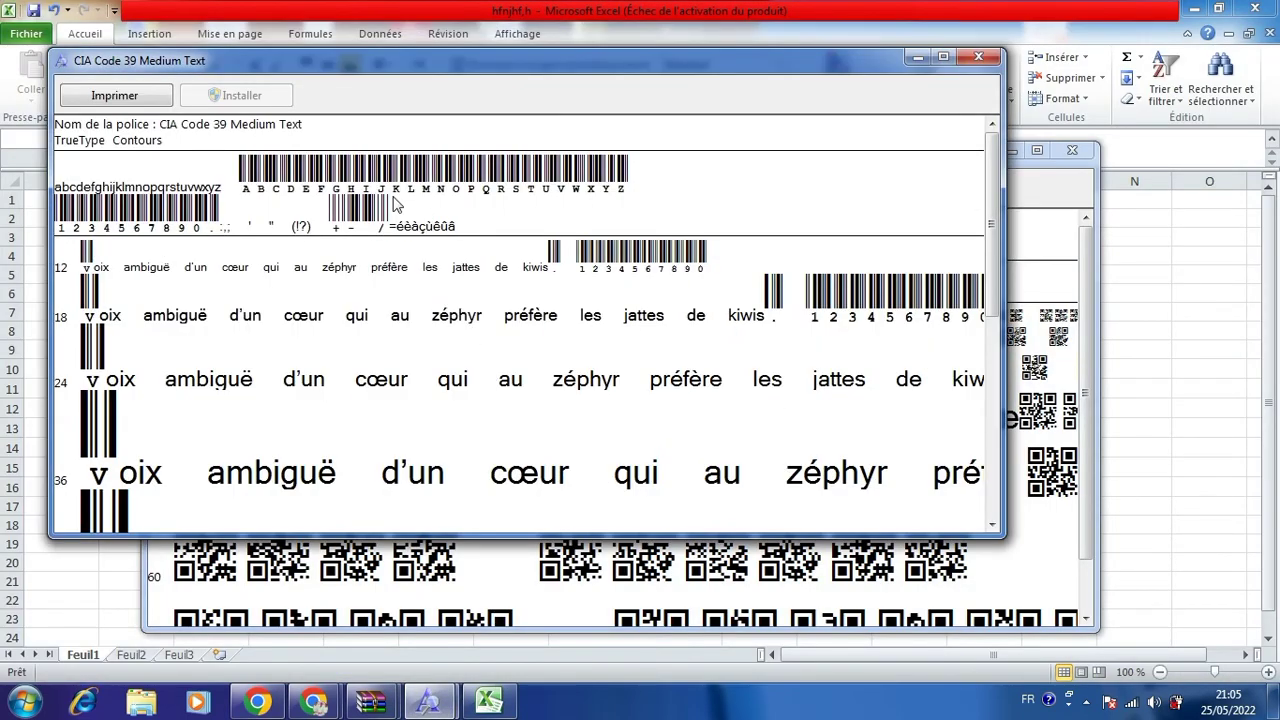
left_click(488, 702)
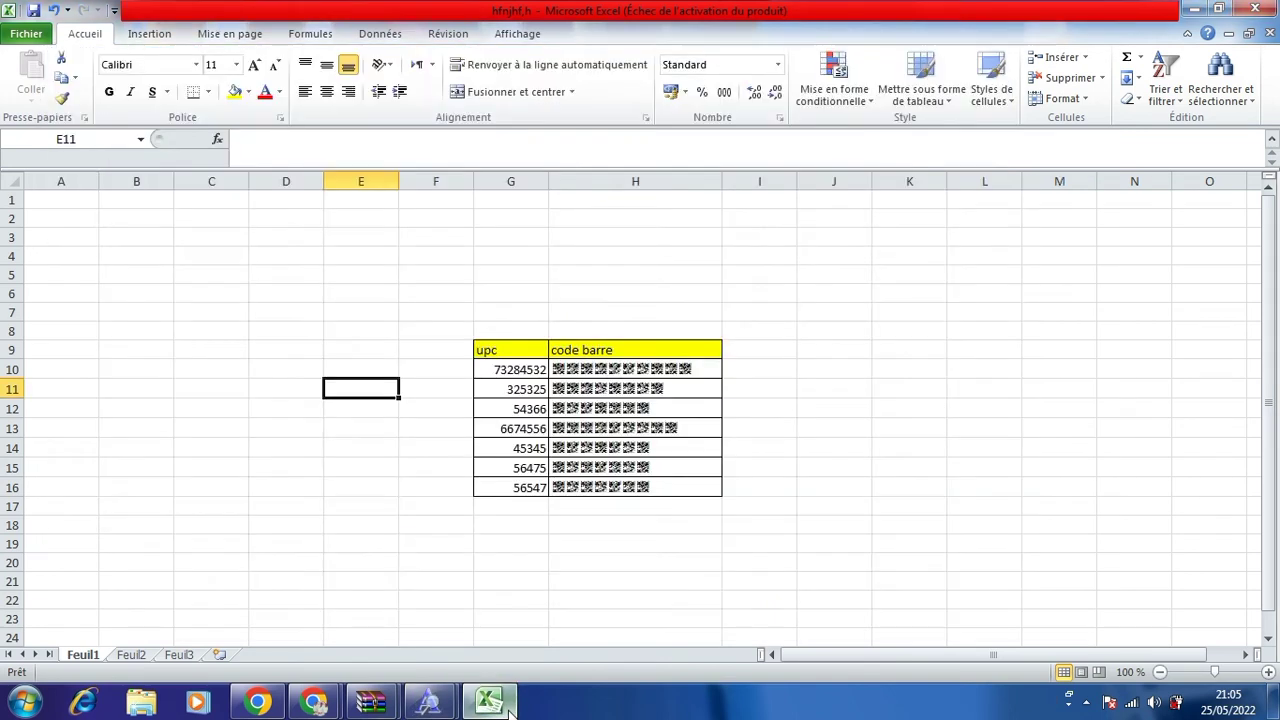
left_click(1255, 9)
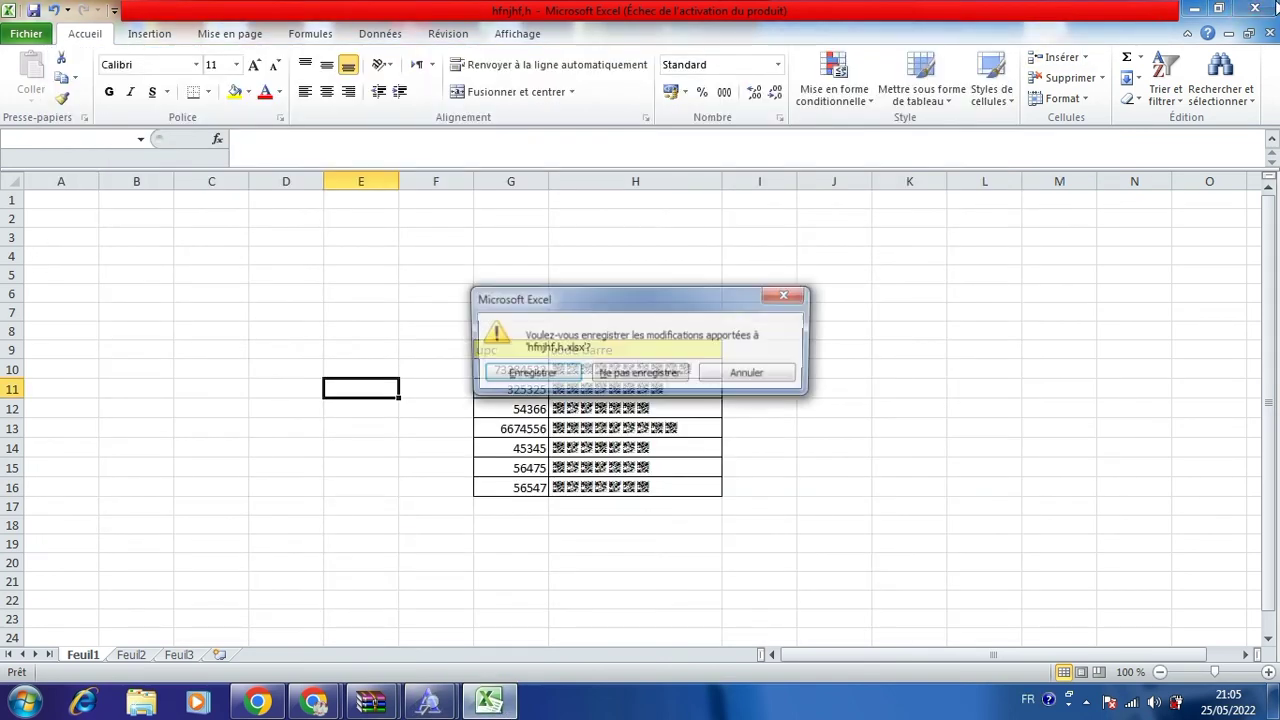
left_click(668, 383)
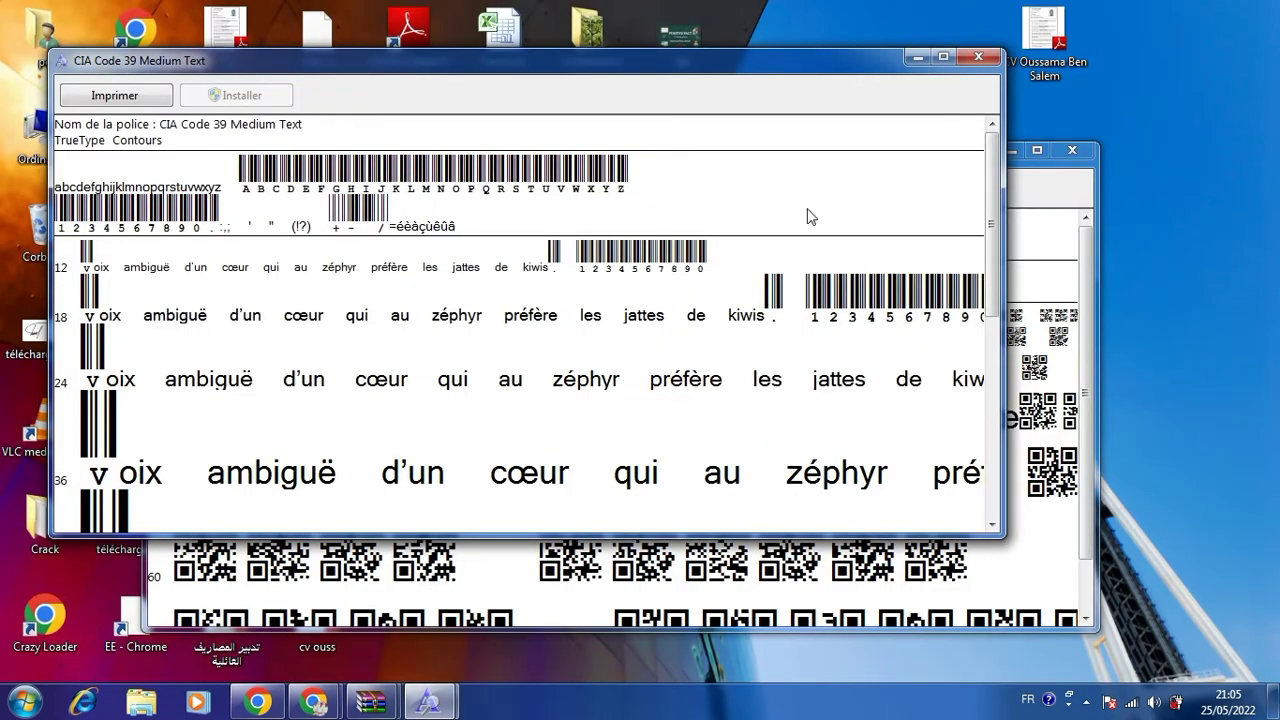
Step: Close both font previews and reopen the hfnjhf,h workbook from Excel 2010's recent files
left_click(968, 60)
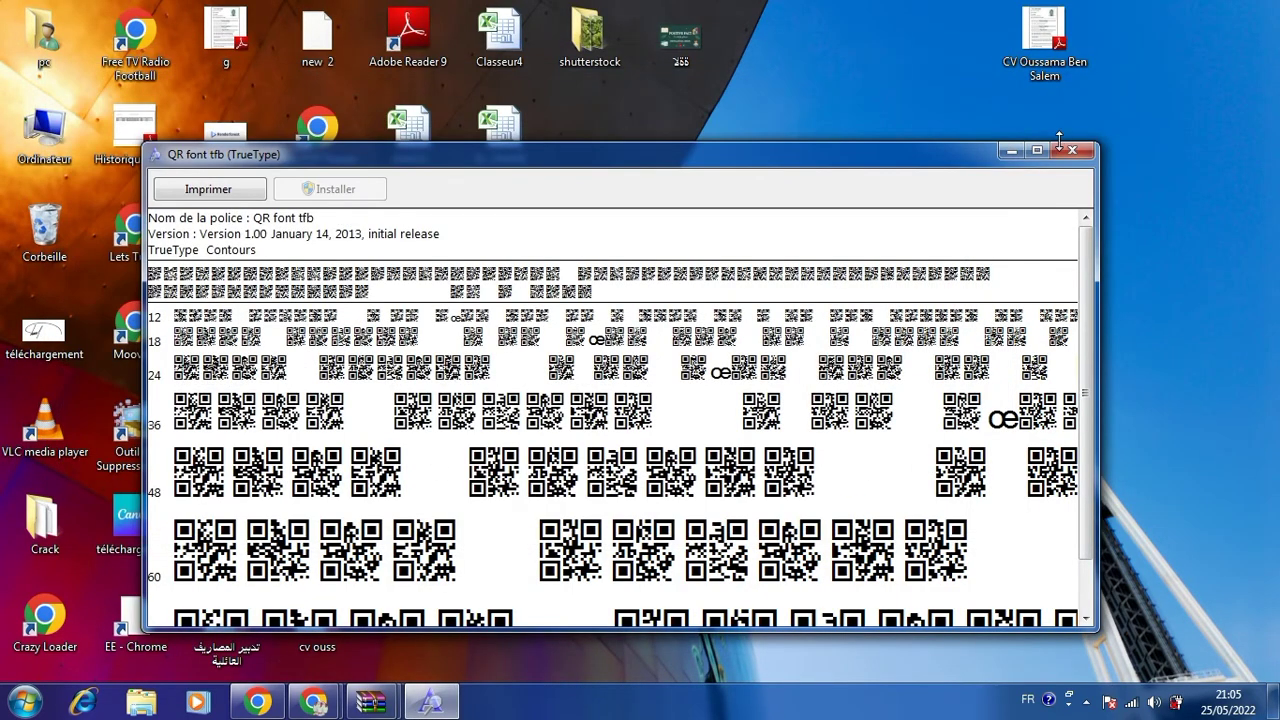
left_click(1071, 150)
left_click(24, 700)
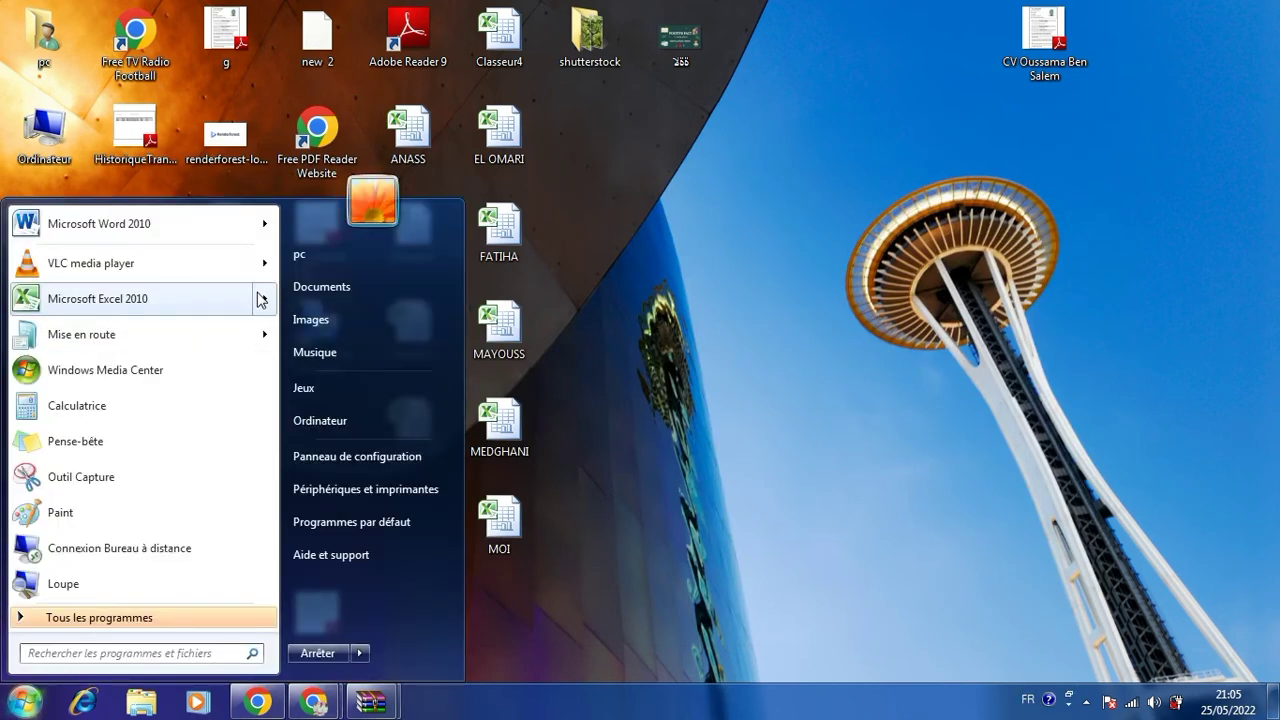
left_click(262, 298)
left_click(364, 243)
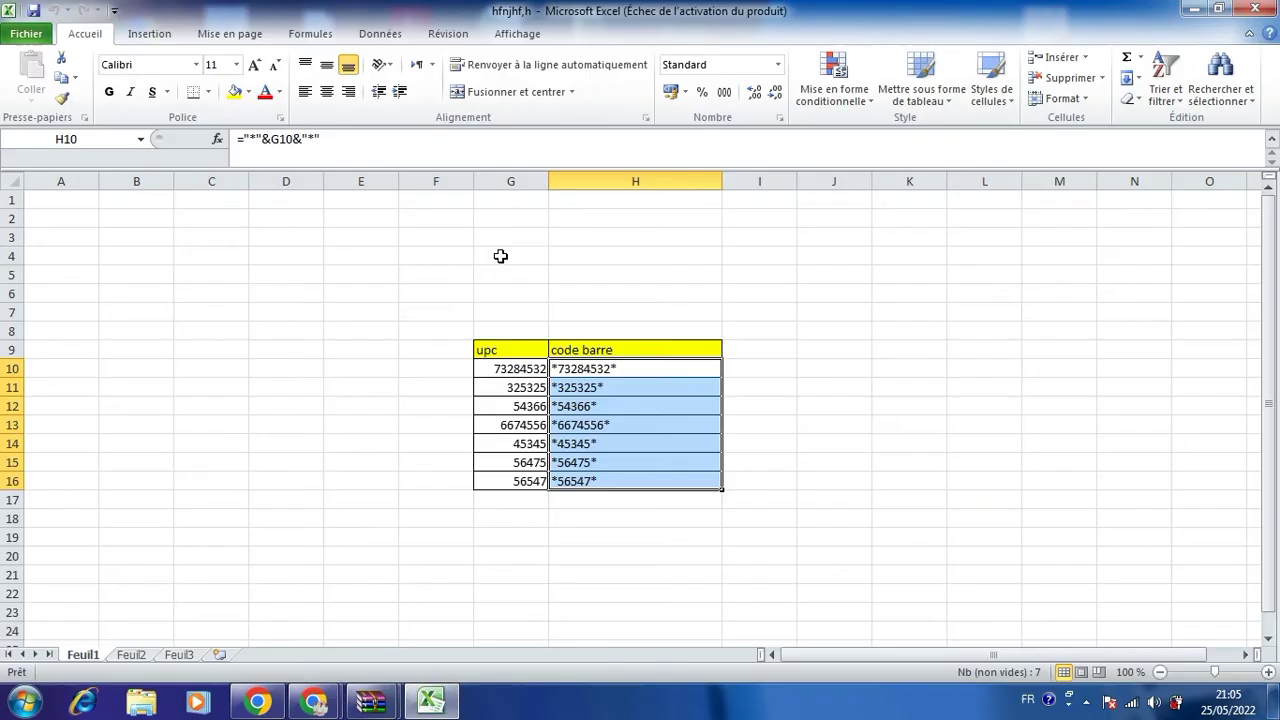
left_click_drag(613, 350, 628, 388)
left_click(830, 311)
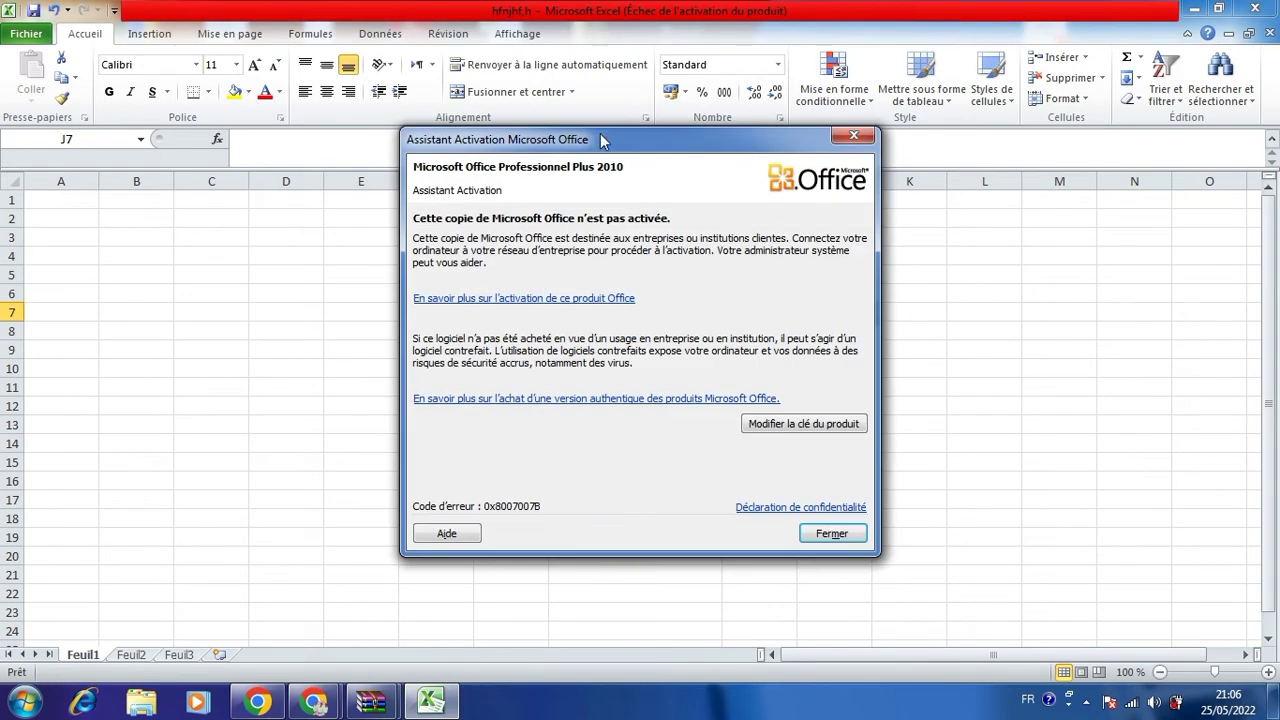
left_click(853, 137)
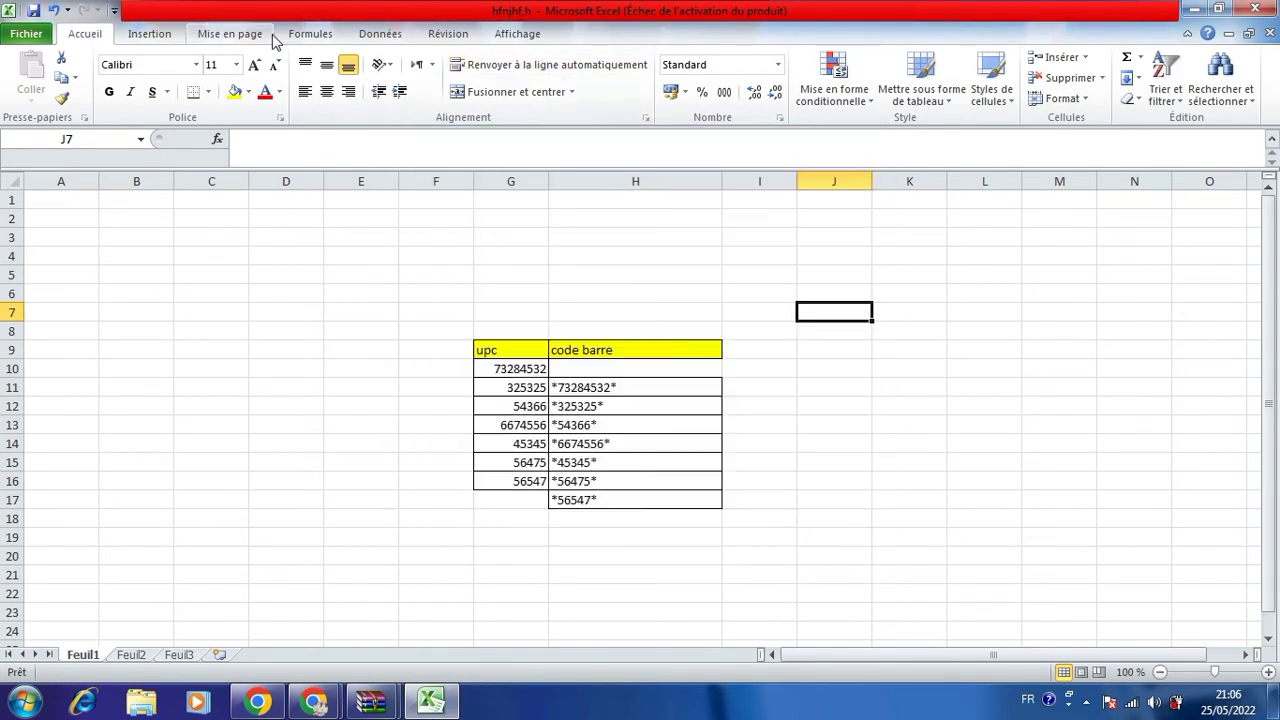
left_click(54, 10)
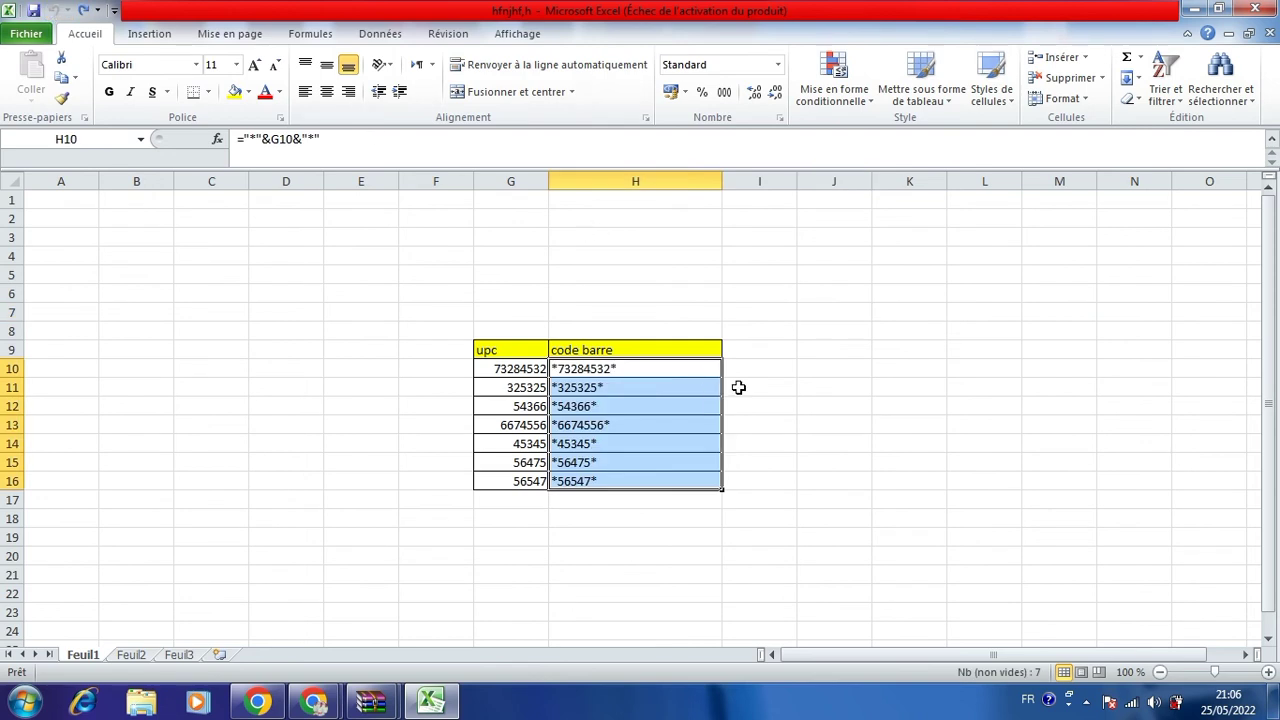
Step: Apply the CIA Code 39 Medium Text barcode font to the code barre cells H10:H16
left_click(796, 390)
left_click_drag(691, 362, 691, 476)
left_click(196, 64)
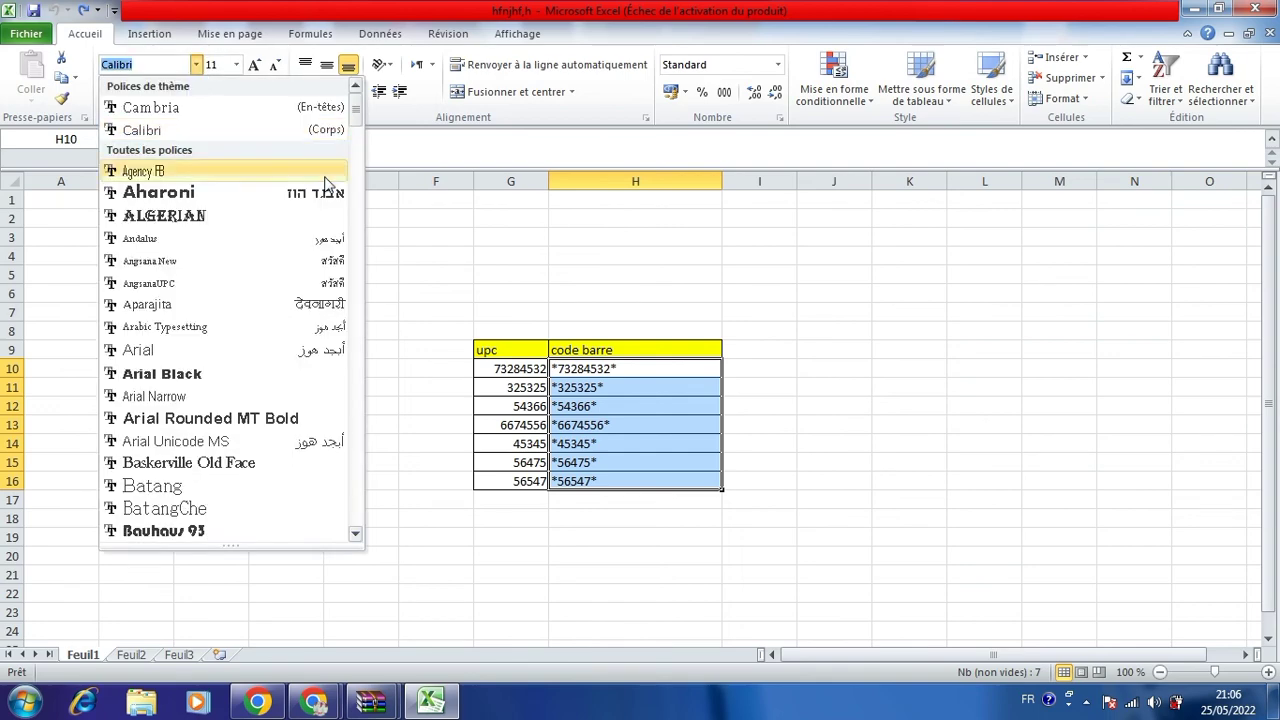
scroll(362, 120, "down", 10)
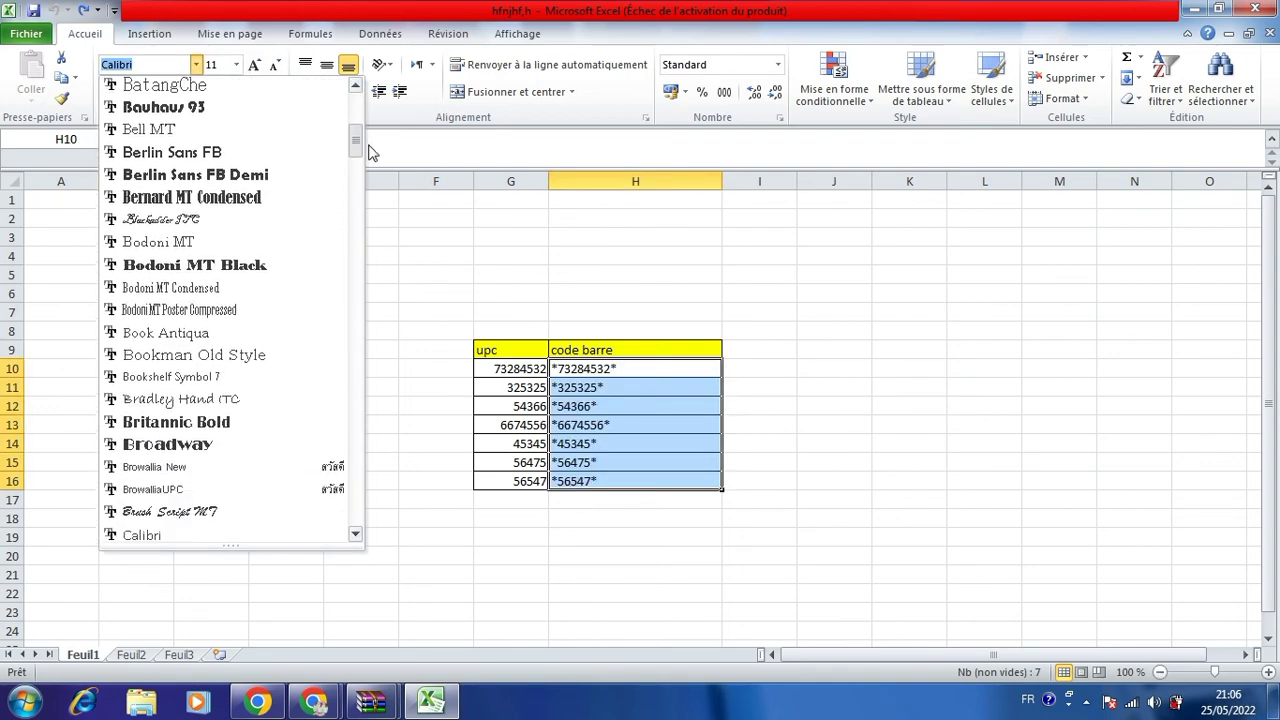
scroll(368, 178, "down", 3)
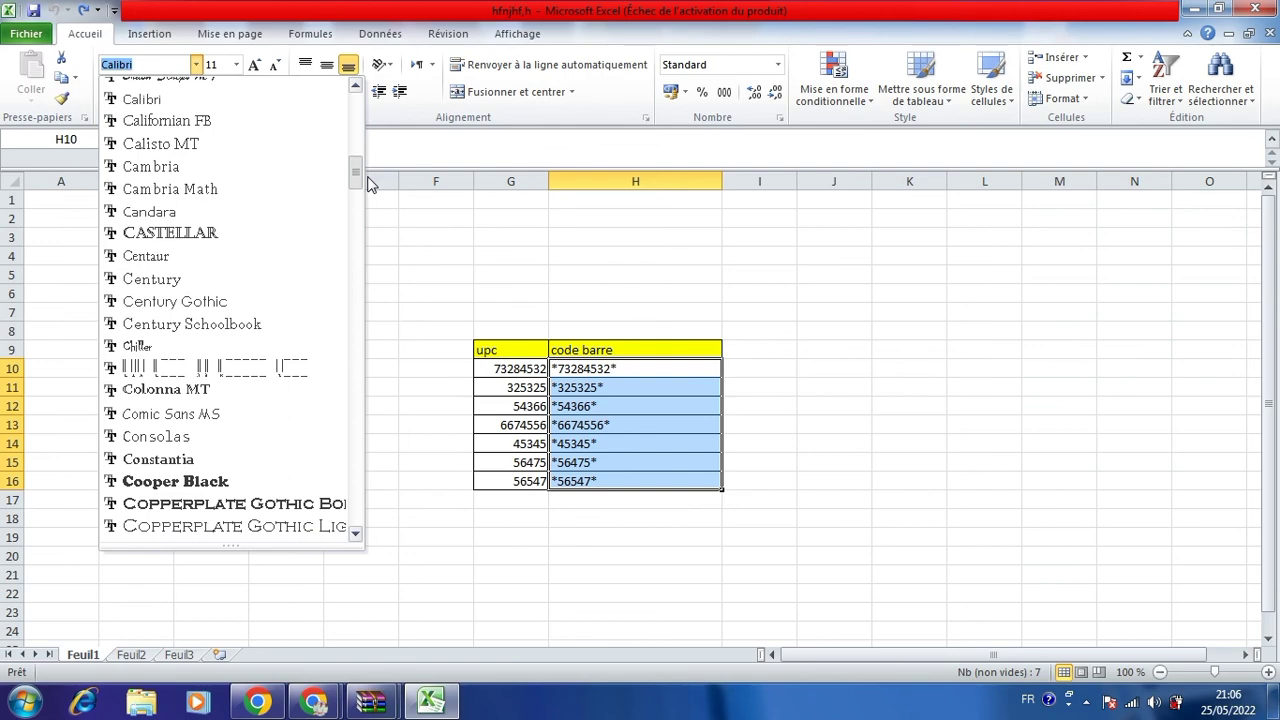
scroll(368, 182, "down", 2)
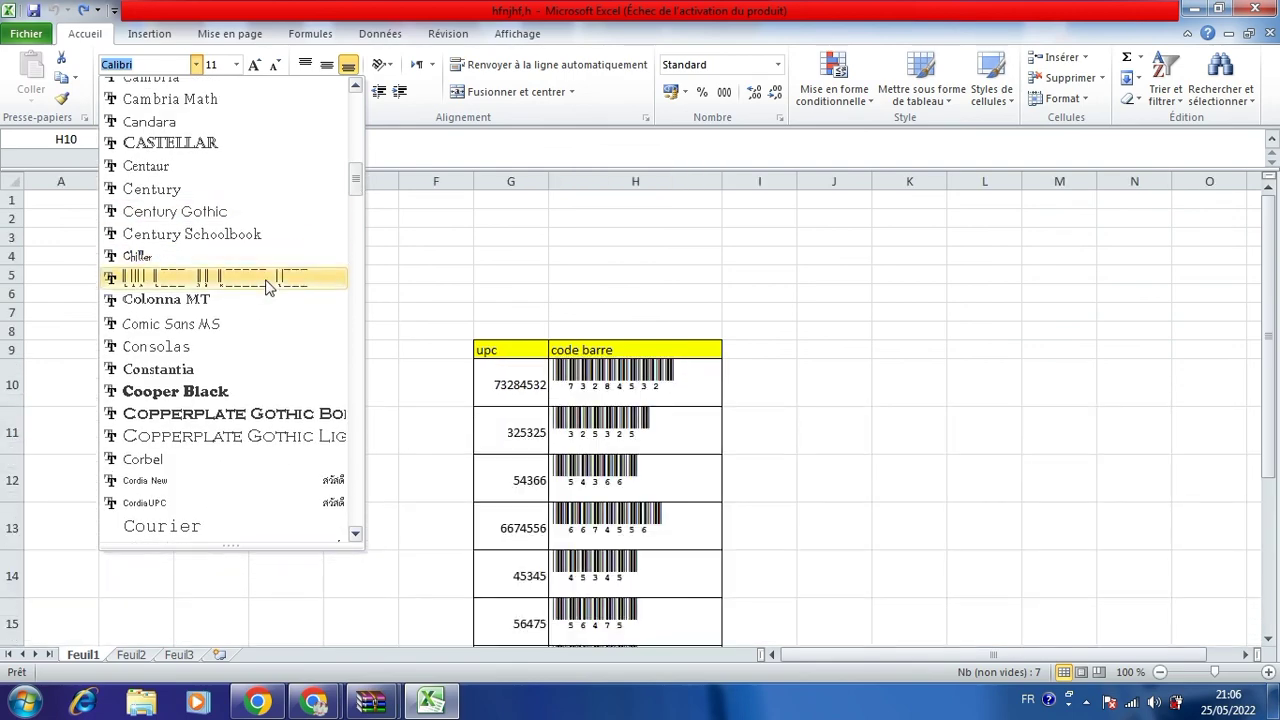
left_click(266, 280)
left_click(311, 287)
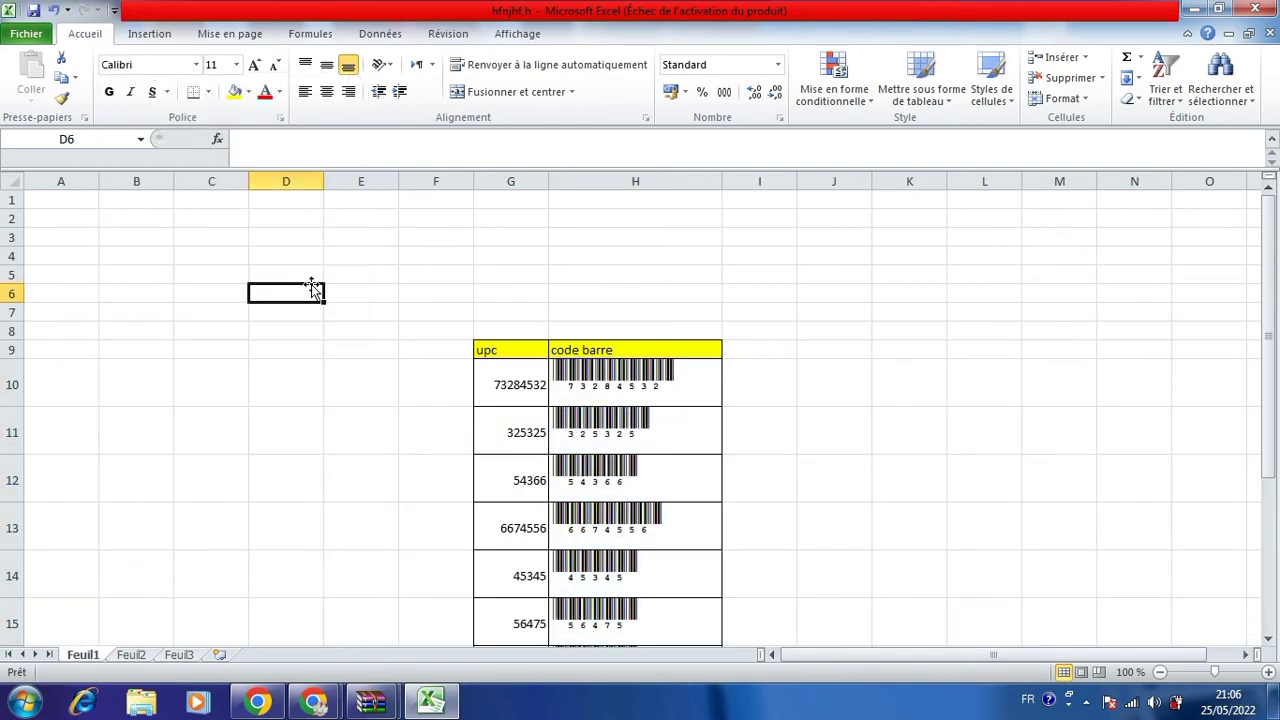